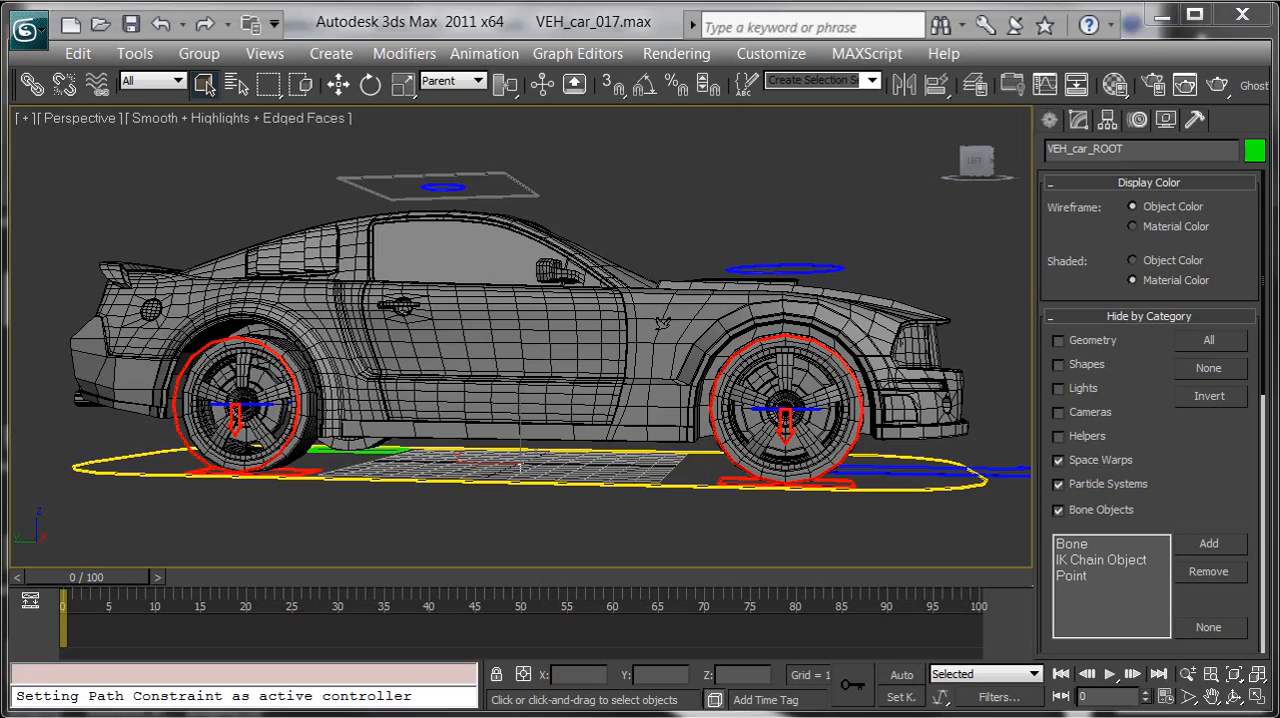
Activate the Line spline tool and set up a Top view centred on the car
alt+middle_drag(860, 343, 773, 278)
scroll(800, 307, down, 3)
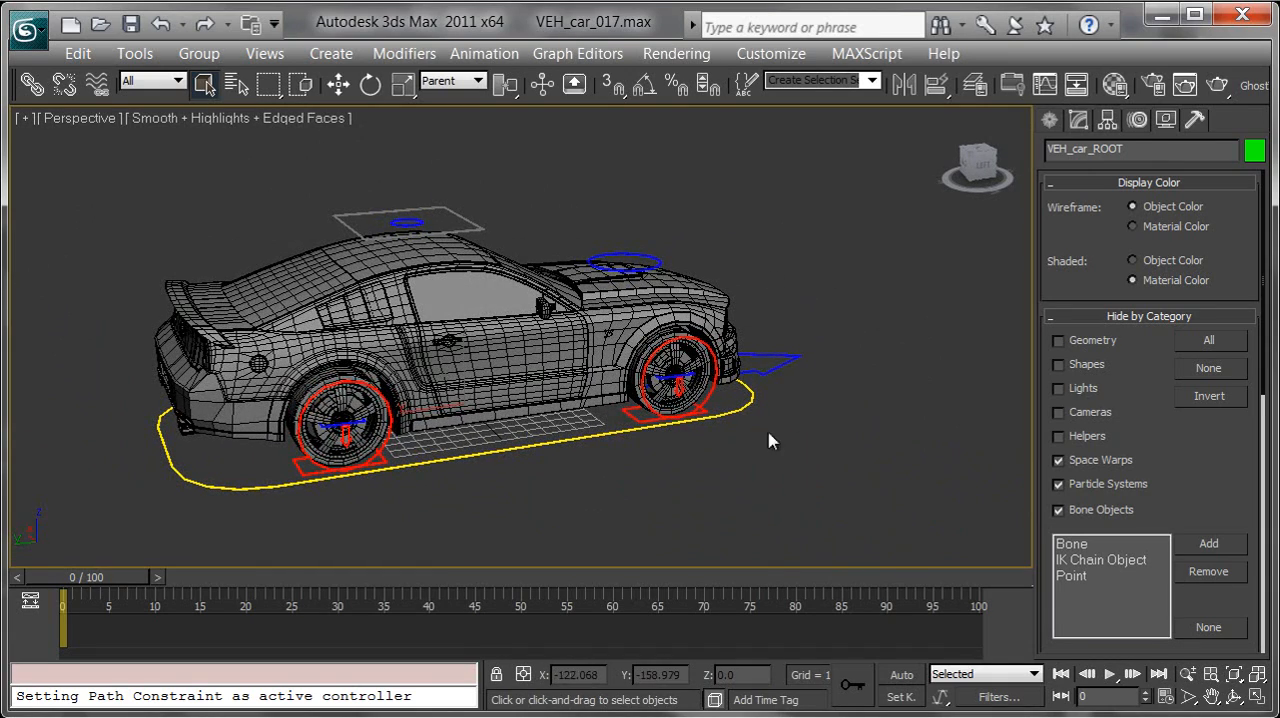
middle_drag(827, 421, 710, 459)
alt+middle_drag(840, 391, 850, 345)
click(1049, 119)
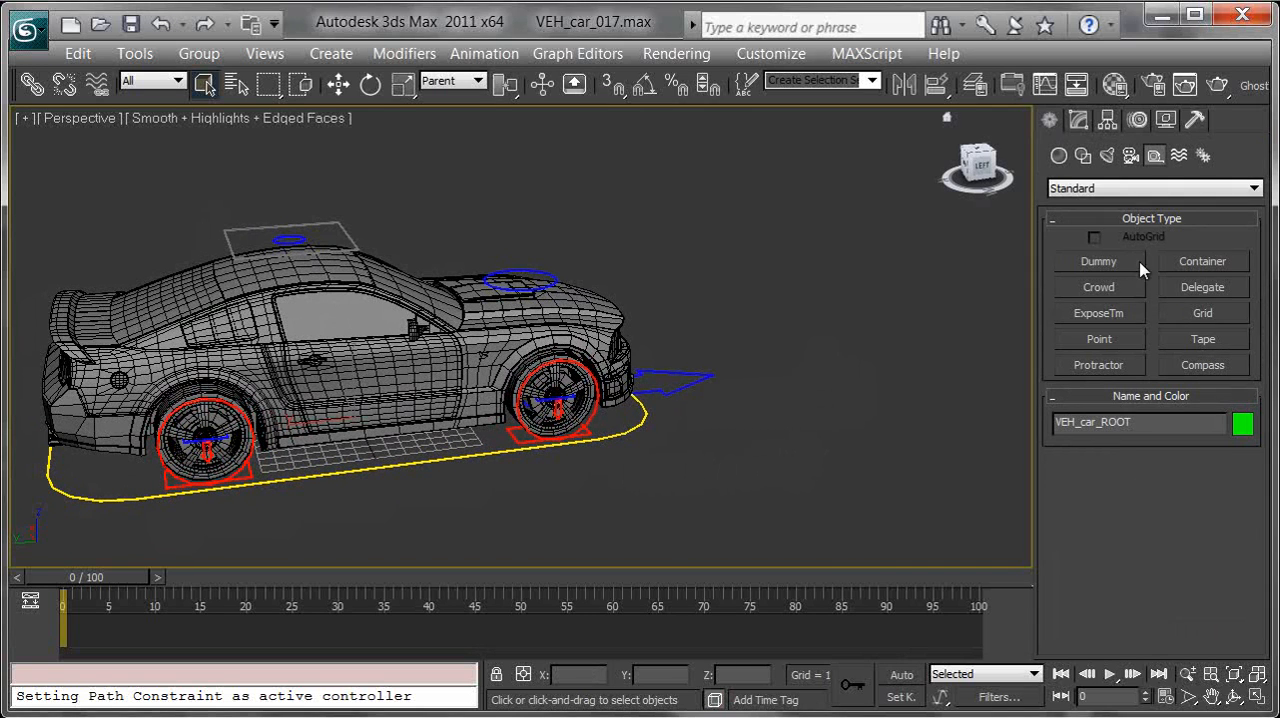
click(1083, 156)
click(1100, 281)
middle_drag(766, 323, 631, 315)
key(t)
scroll(631, 315, down, 5)
middle_drag(657, 375, 711, 333)
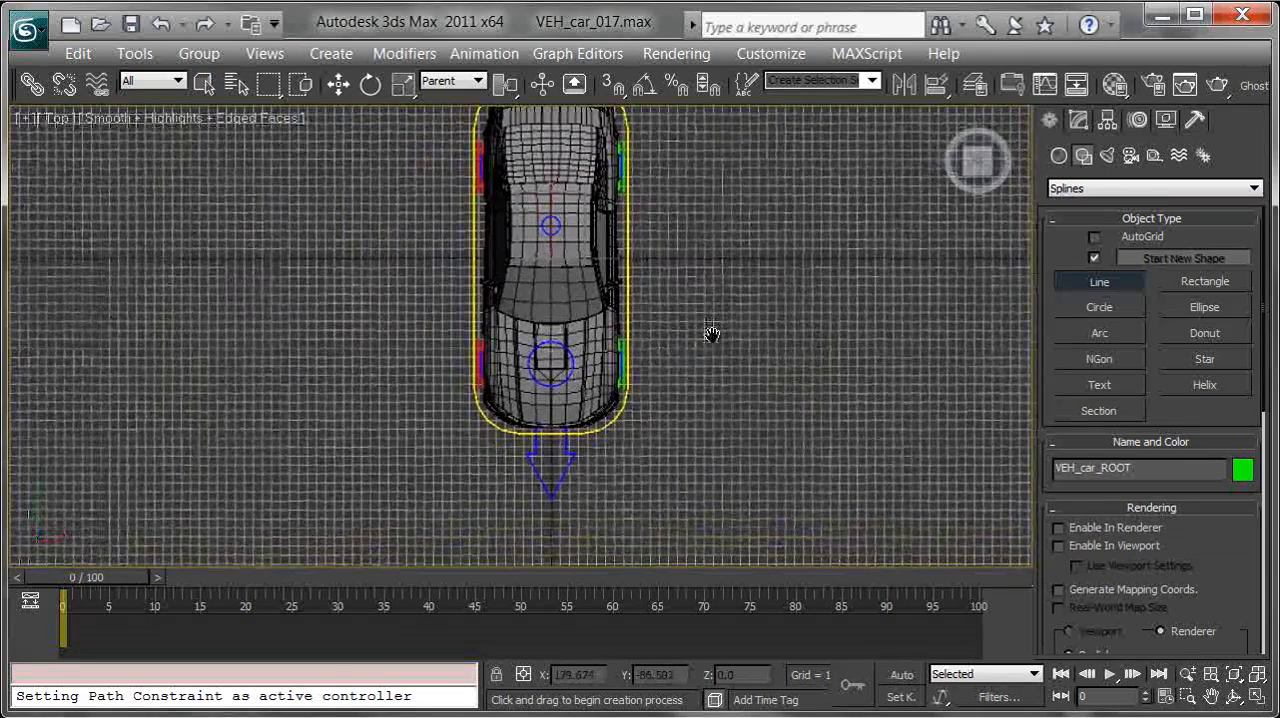
middle_drag(651, 306, 664, 393)
middle_drag(582, 202, 604, 245)
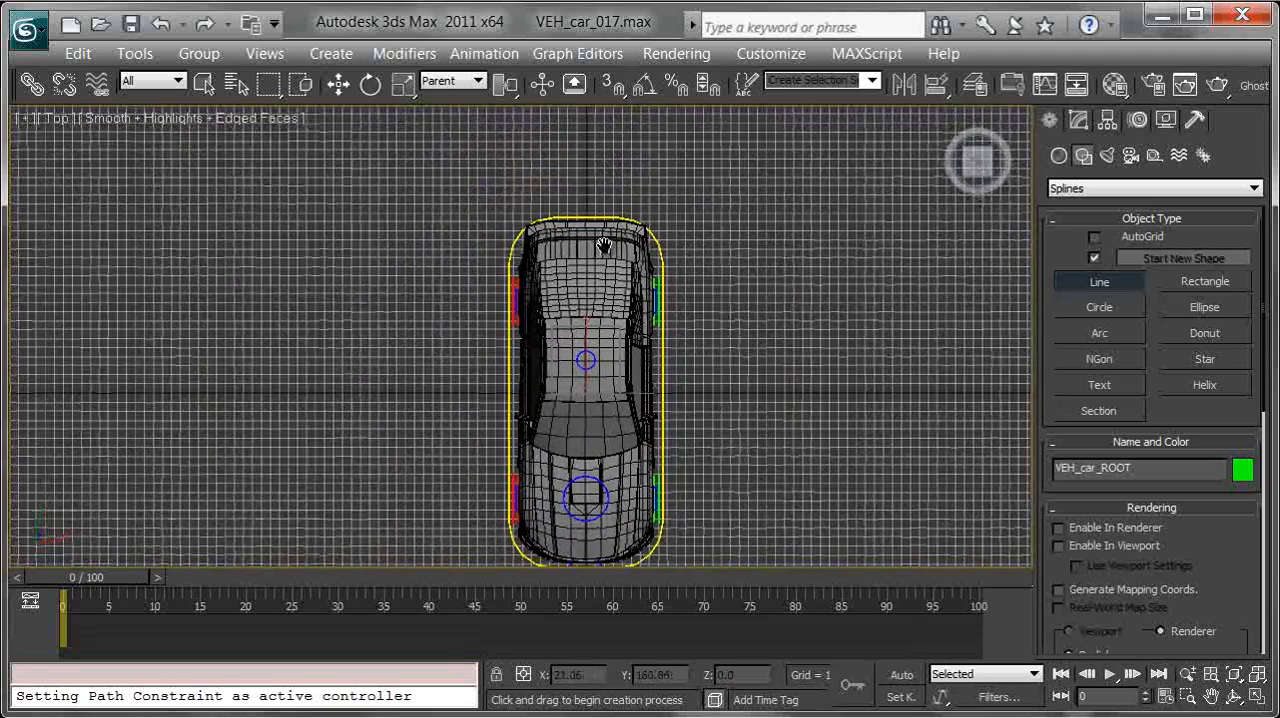
Turn on 3D snapping and check the snap settings for Grid Points
key(s)
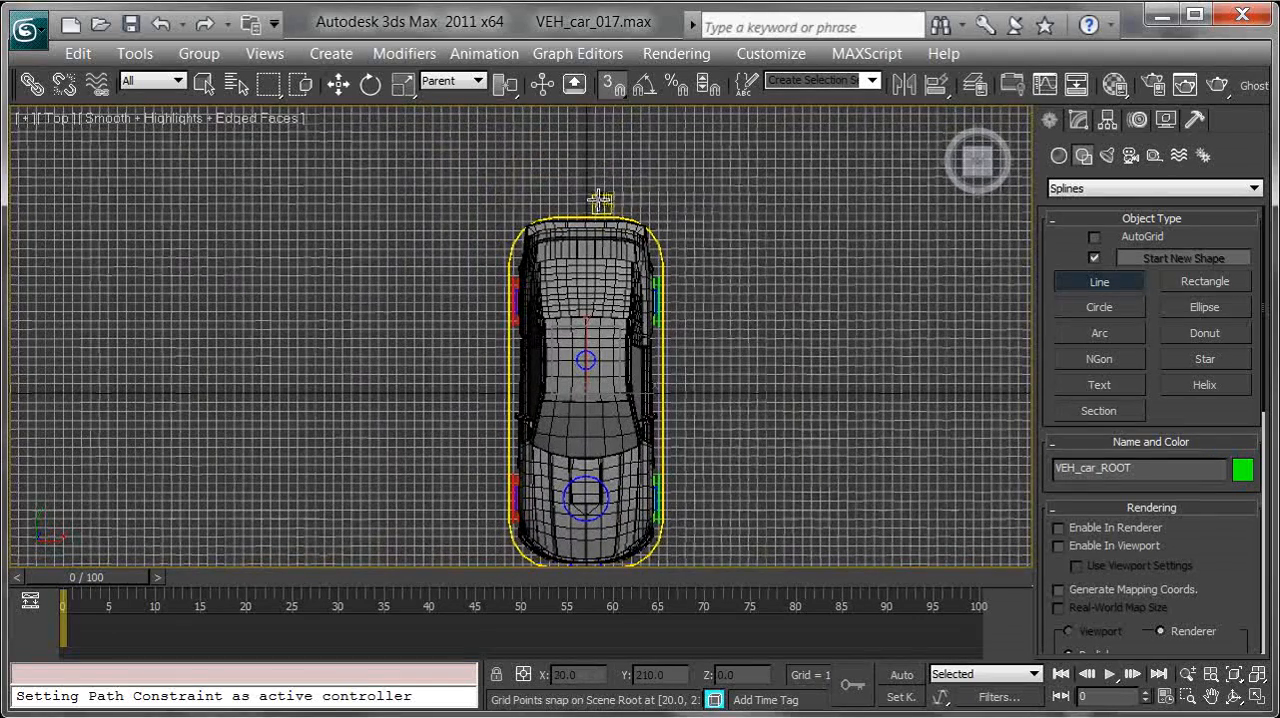
right_click(621, 88)
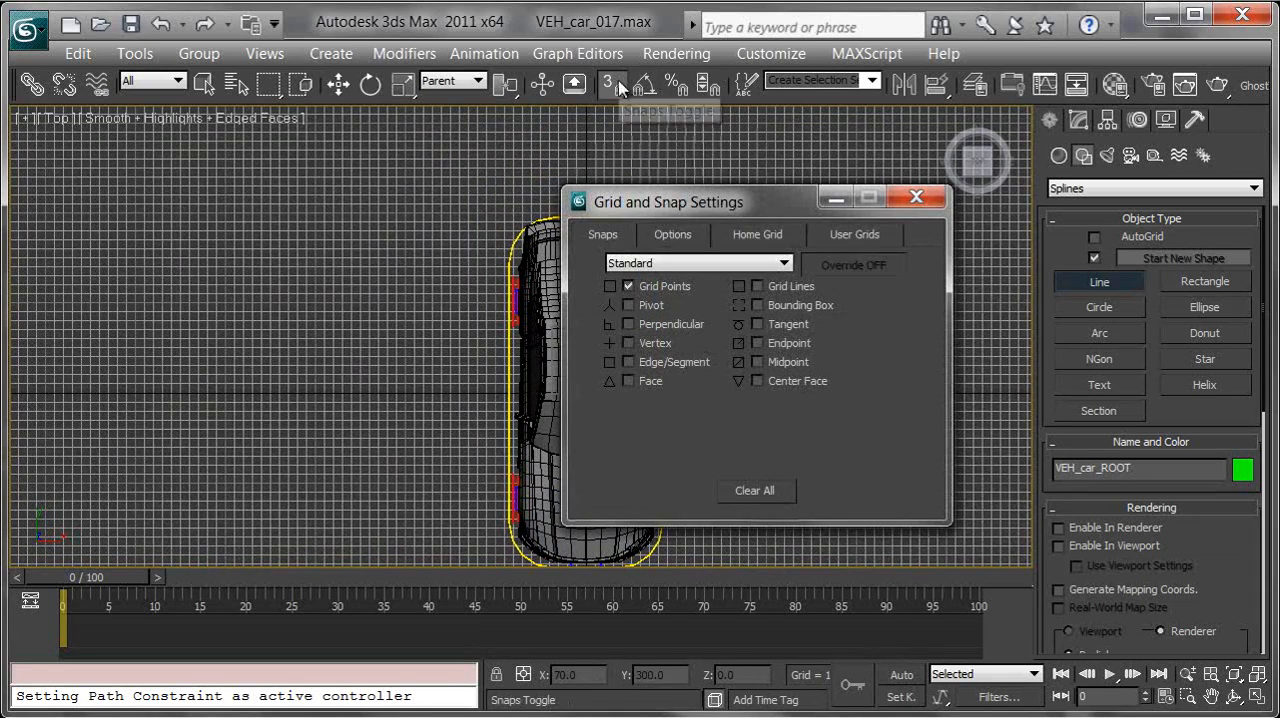
drag(719, 200, 756, 177)
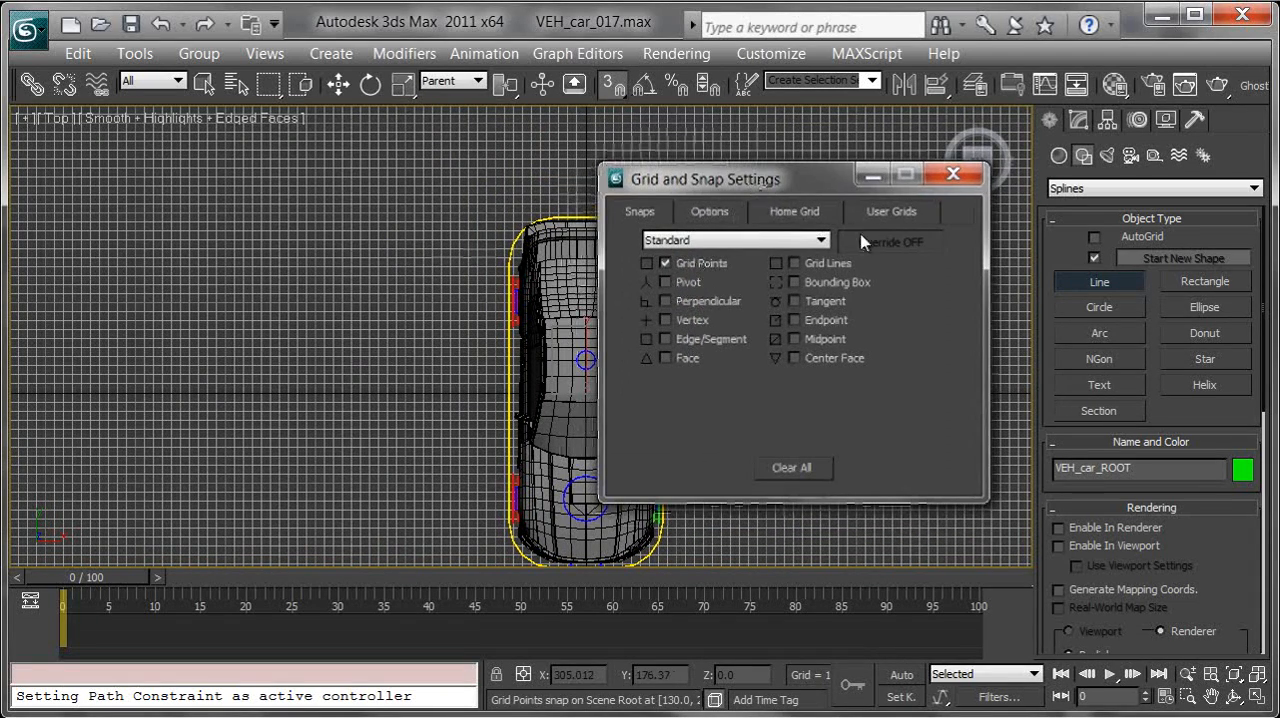
click(957, 180)
Draw an open, curving path spline starting behind the car at 0, 400, running straight under it and winding around both sides
scroll(786, 260, down, 5)
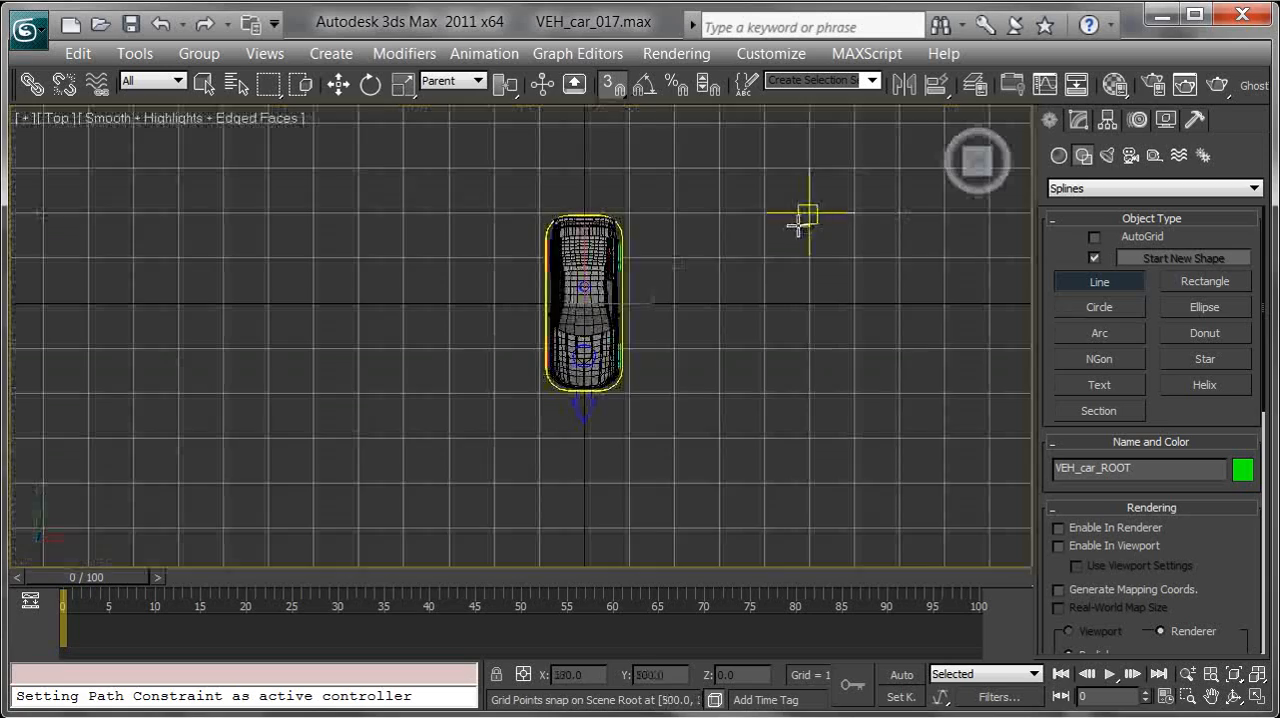
scroll(628, 190, down, 10)
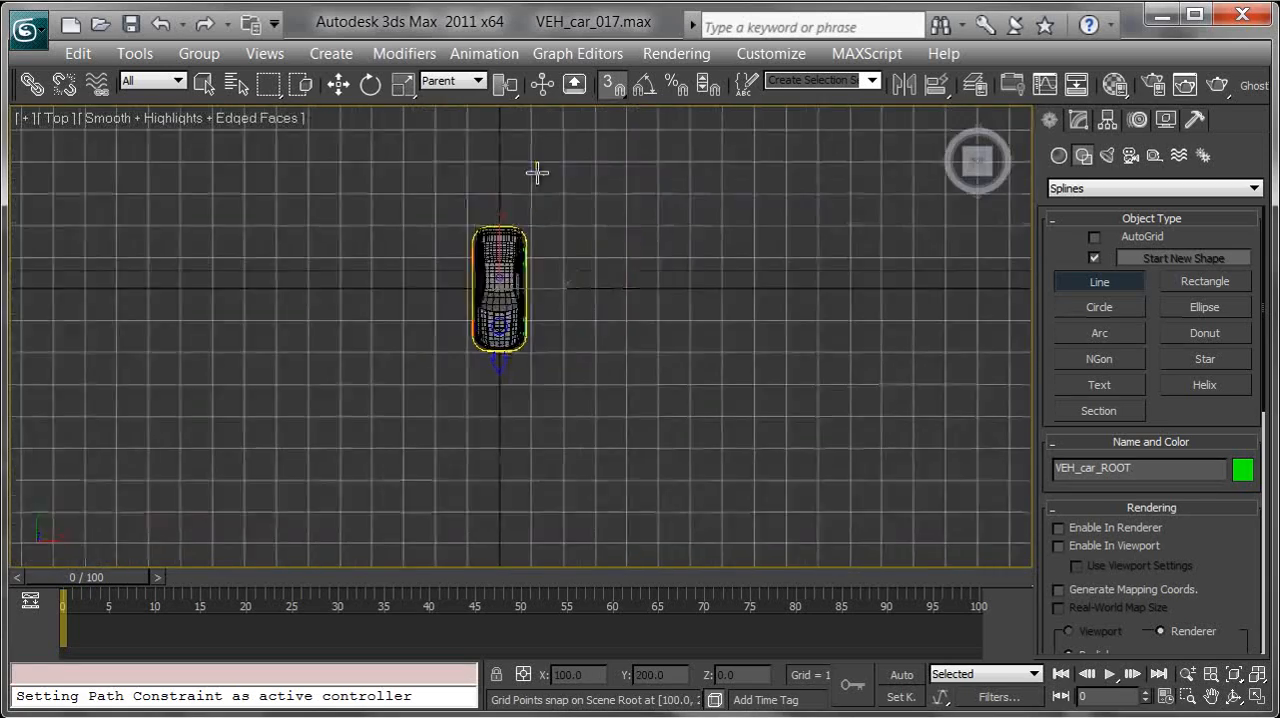
scroll(560, 246, up, 2)
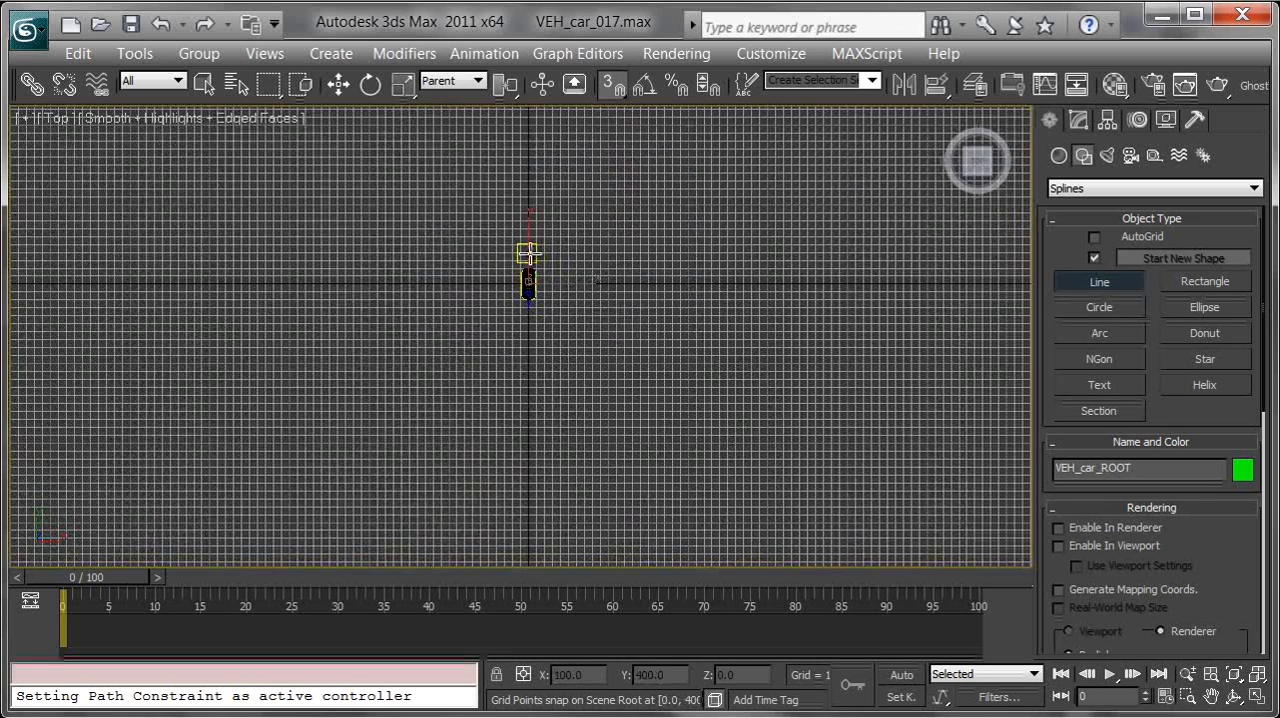
click(528, 253)
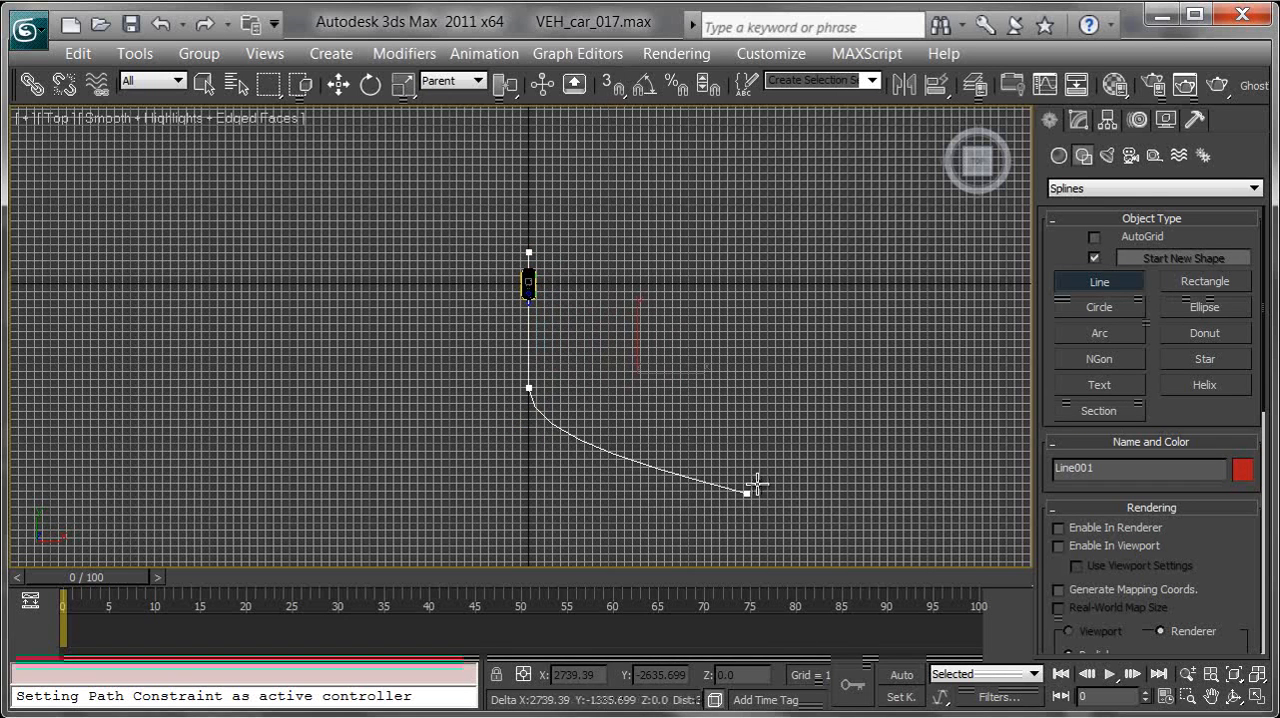
click(733, 461)
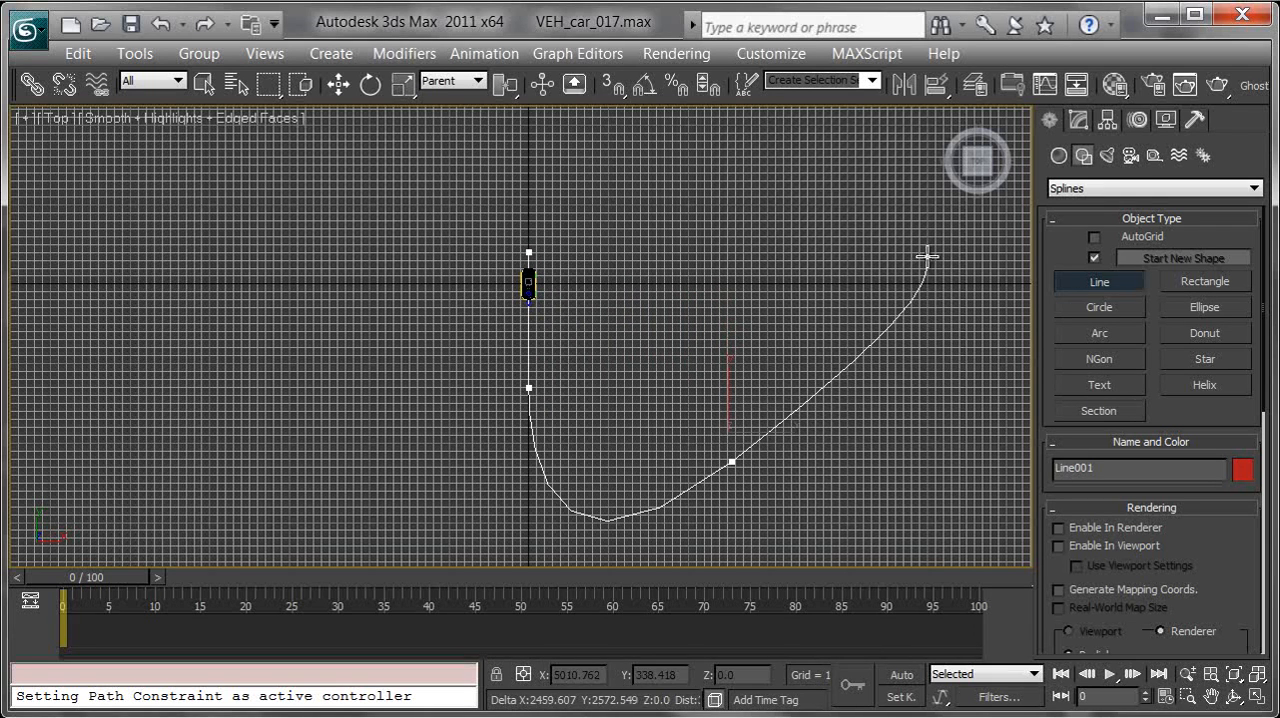
click(849, 190)
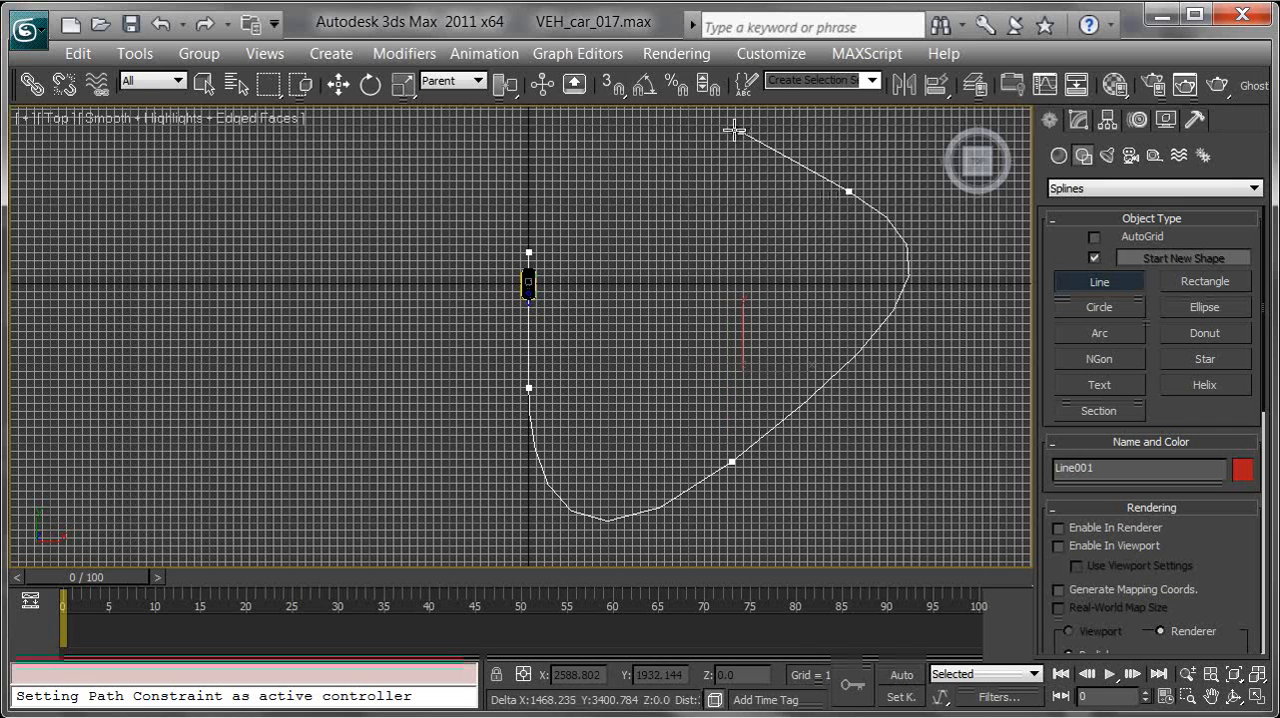
click(708, 356)
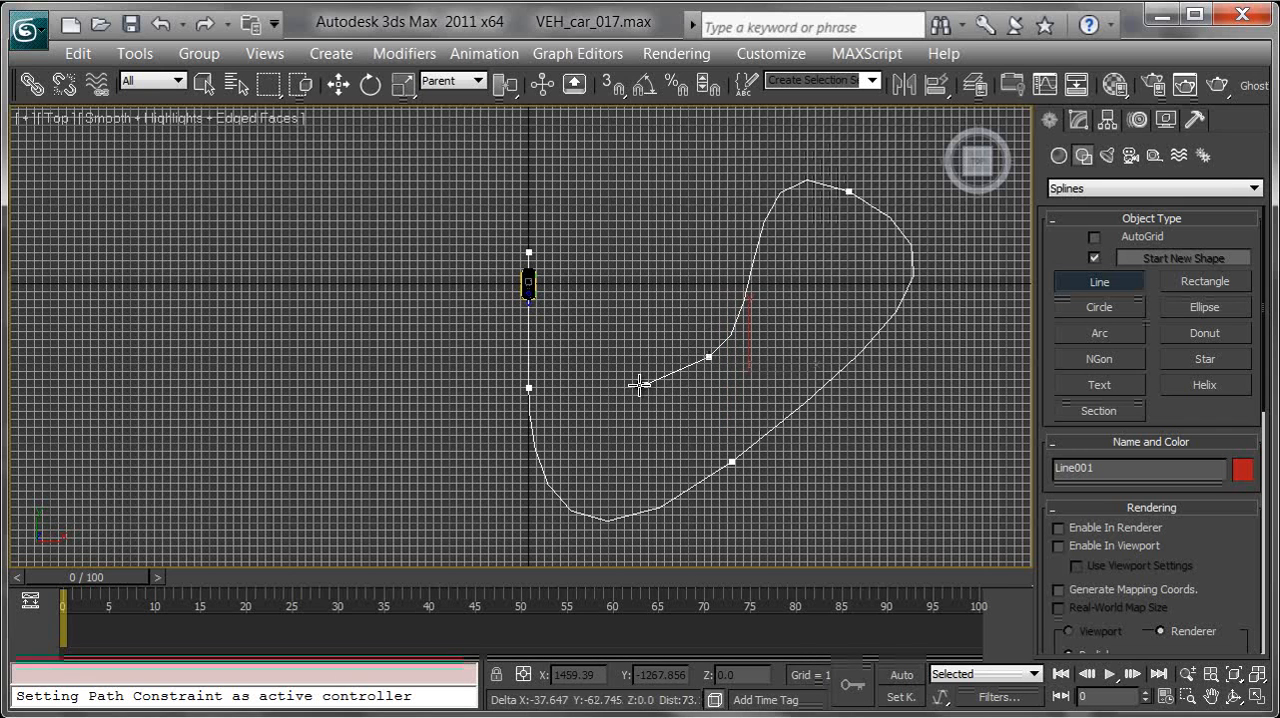
click(597, 169)
click(560, 153)
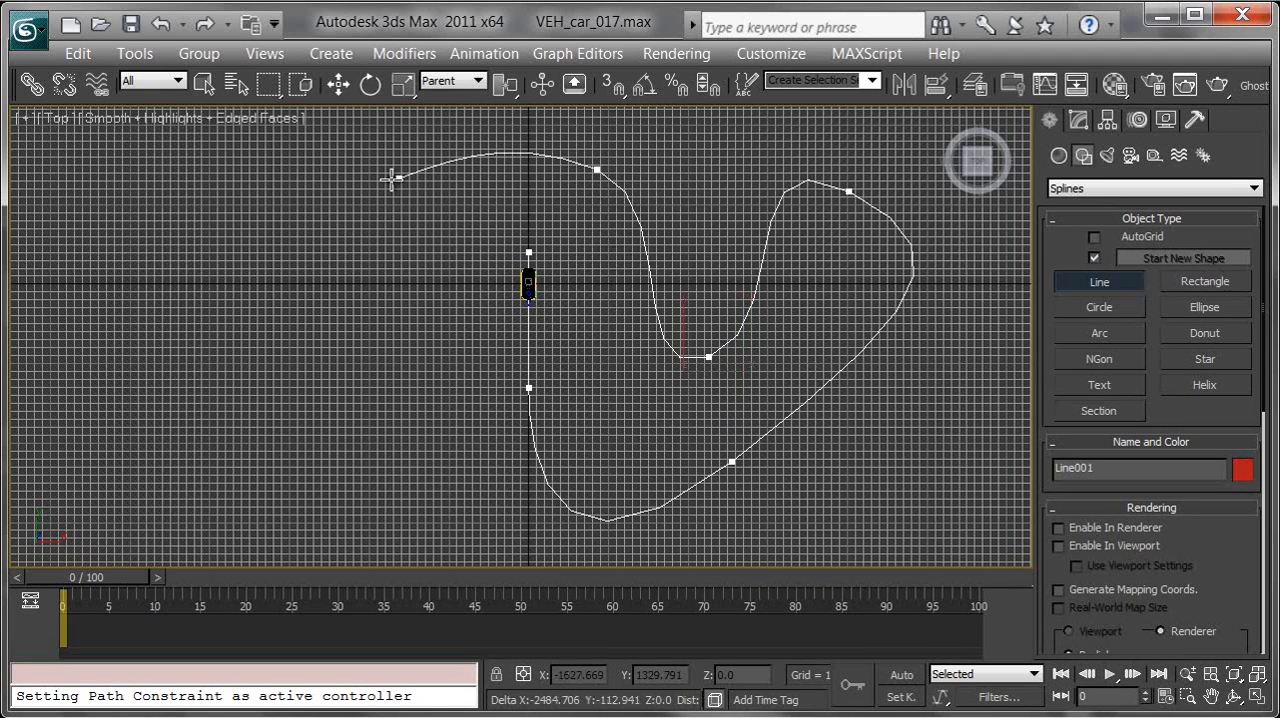
click(262, 207)
click(318, 480)
click(465, 253)
drag(455, 246, 403, 218)
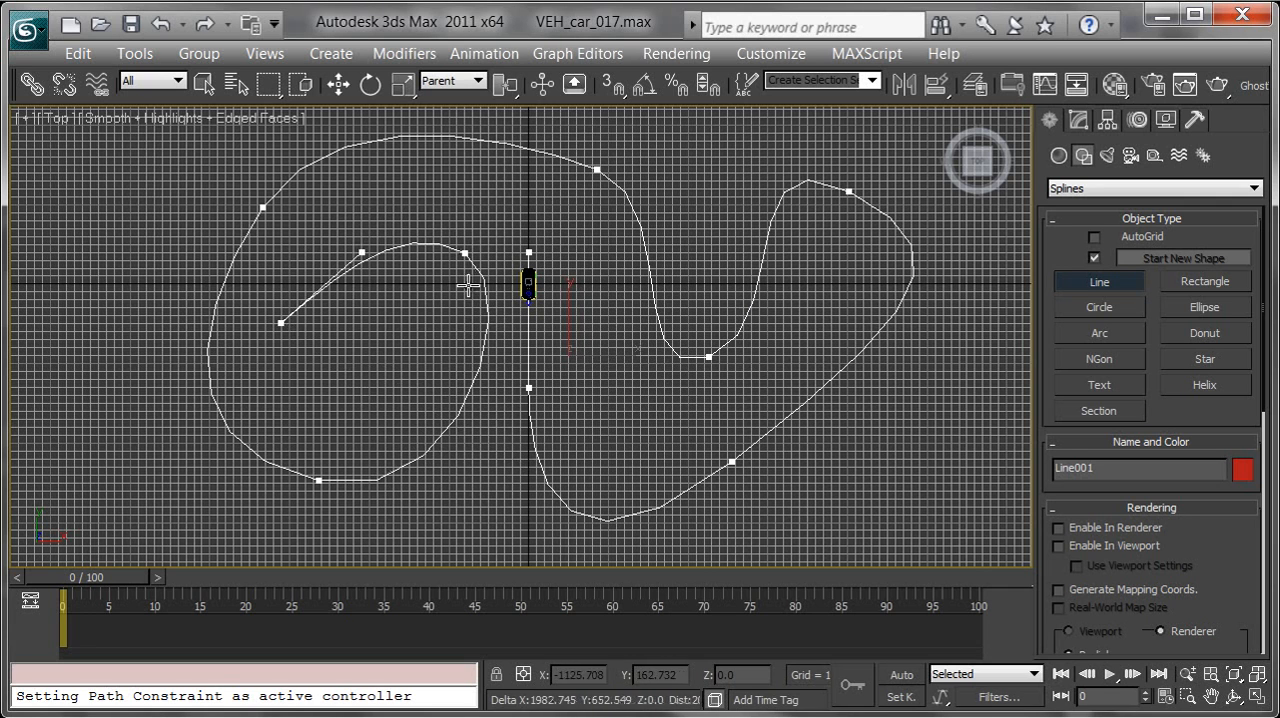
right_click(381, 345)
Return to the Perspective view, raise the path spline above the car to about Z 221, and deselect it
middle_drag(606, 320, 570, 335)
key(p)
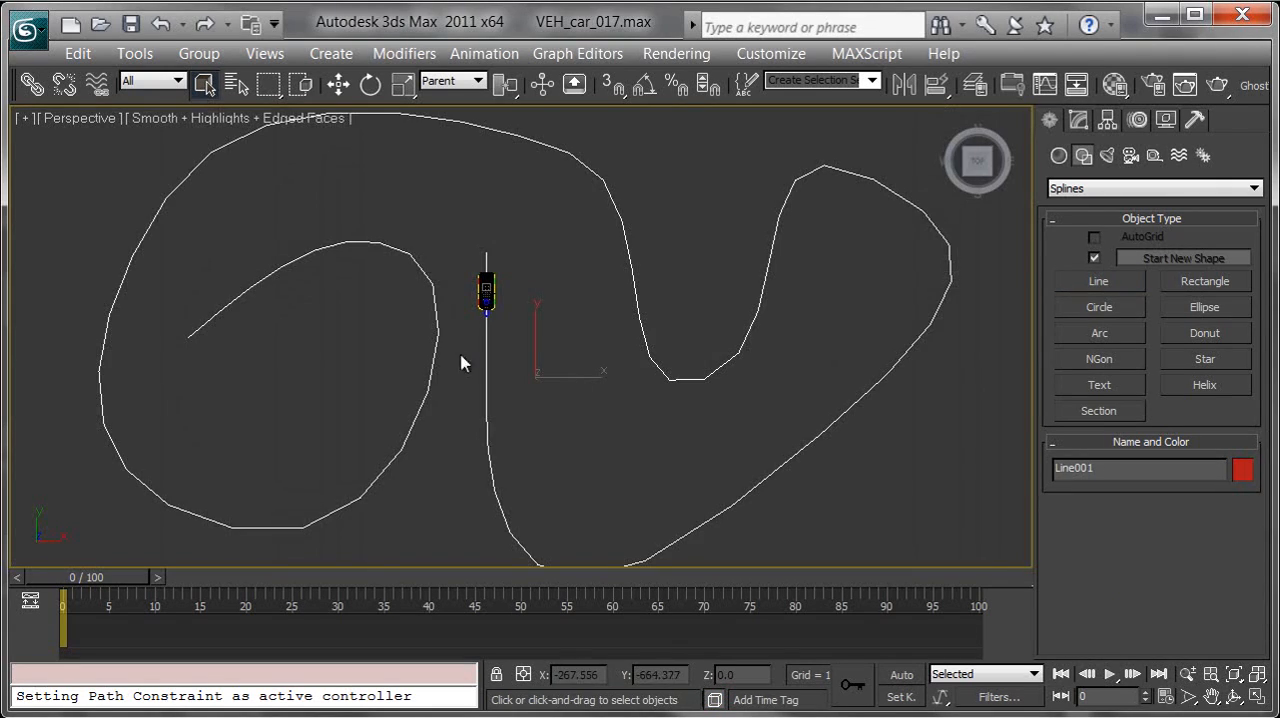
alt+middle_drag(482, 379, 586, 217)
key(w)
scroll(648, 261, up, 5)
alt+middle_drag(585, 266, 912, 357)
scroll(740, 348, up, 6)
scroll(914, 355, down, 3)
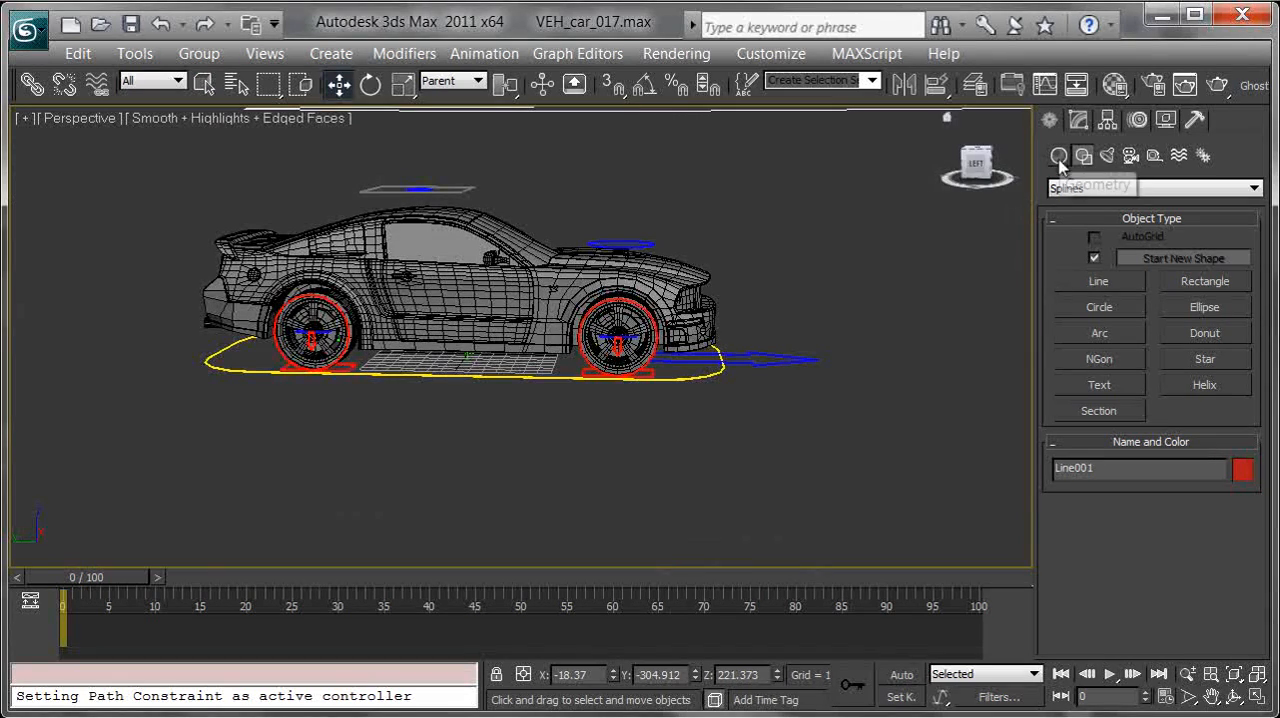
alt+middle_drag(820, 246, 784, 265)
click(705, 236)
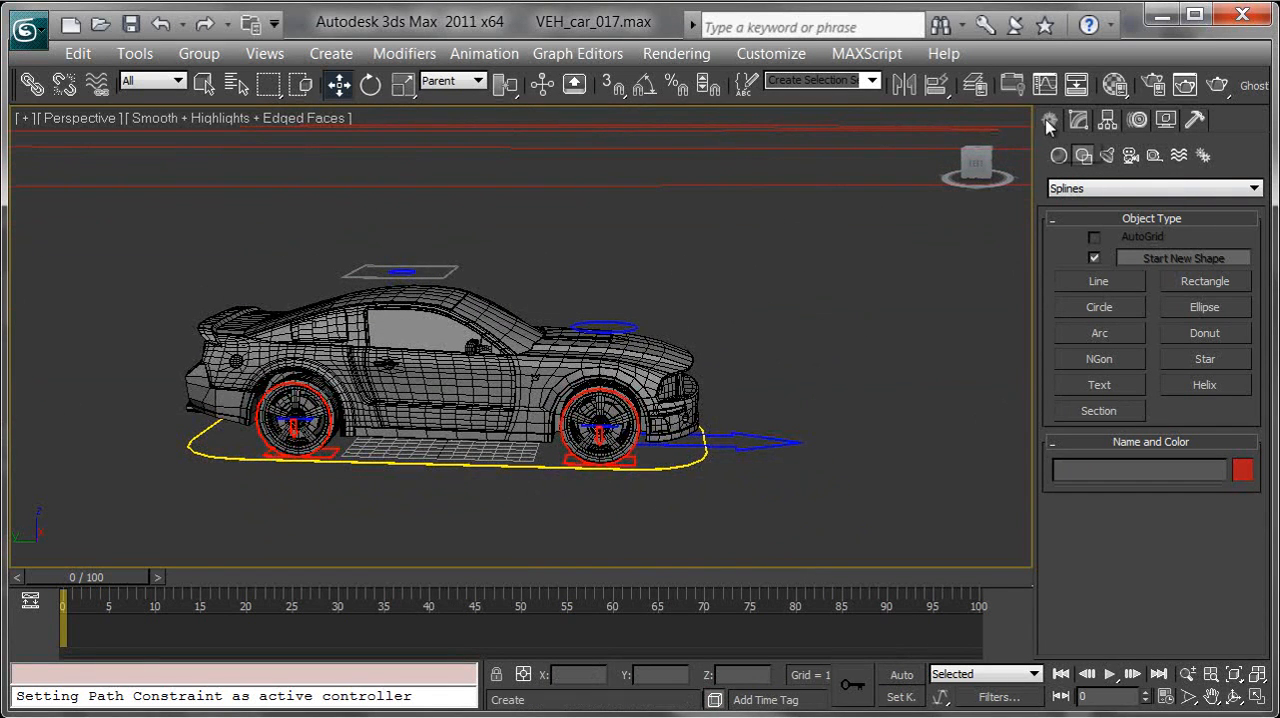
Create a Point helper in front of the car, displayed as a box with size 35
click(1155, 158)
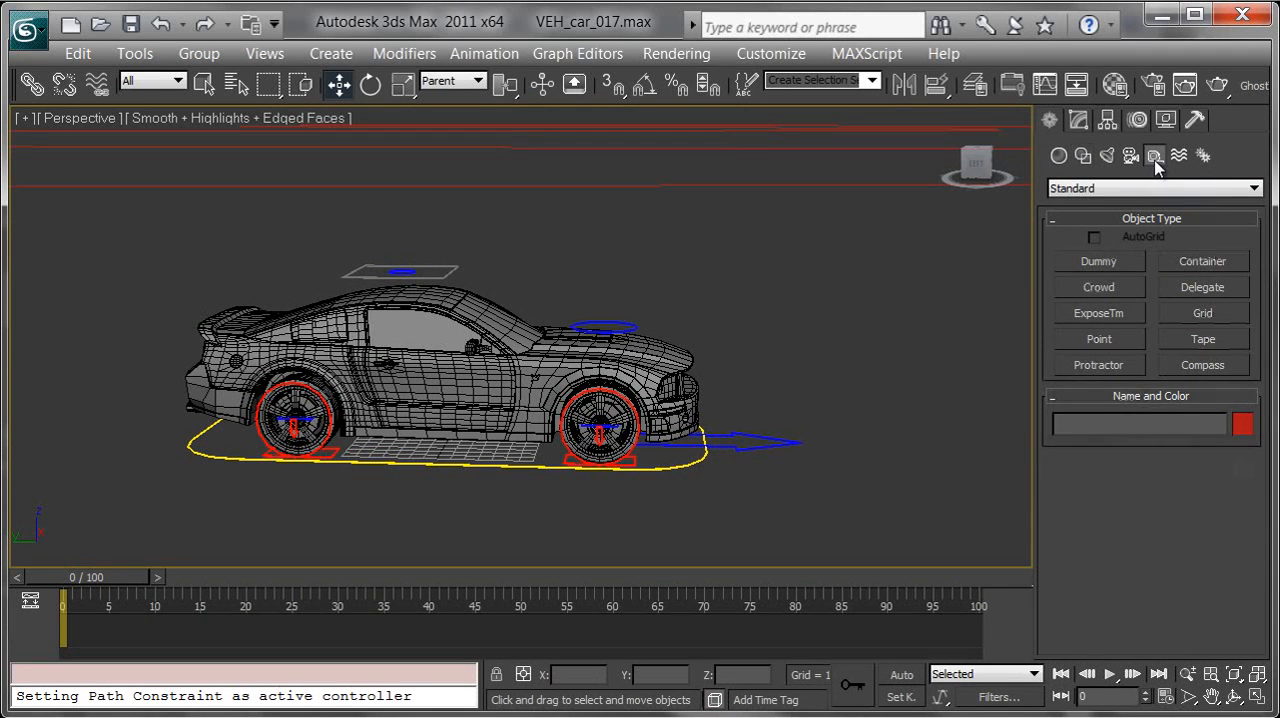
click(1098, 340)
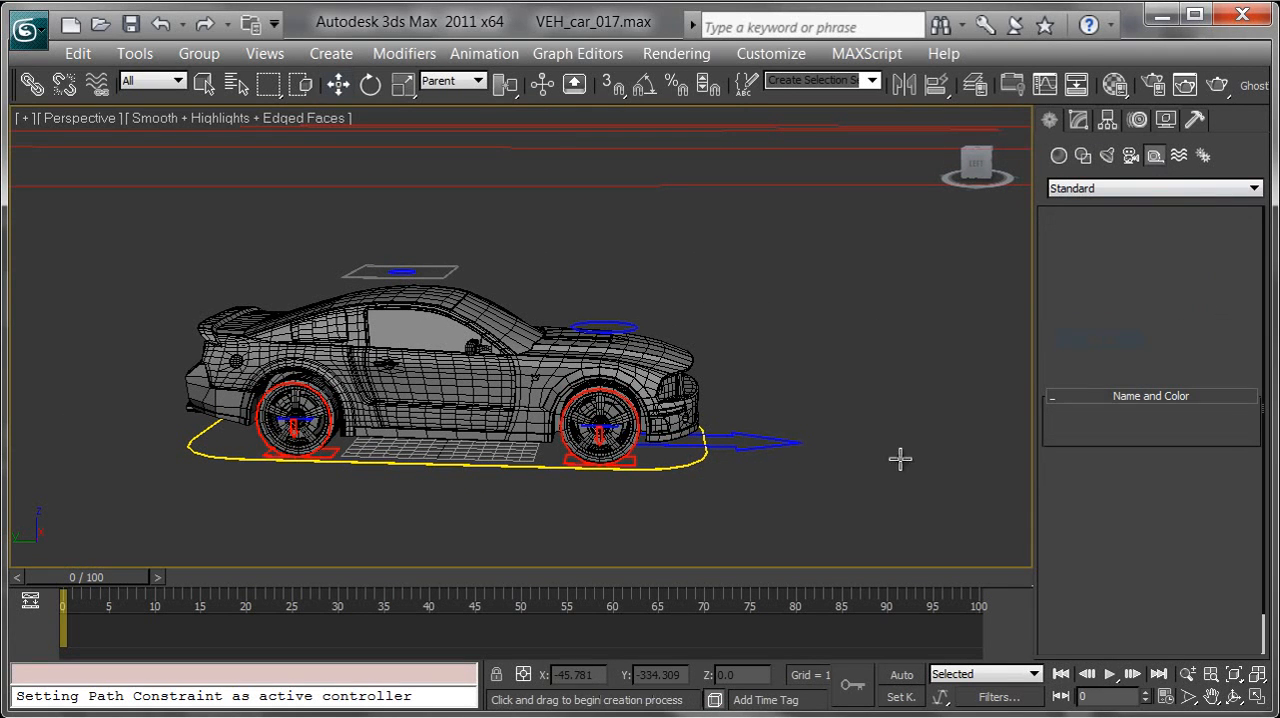
middle_drag(889, 510, 839, 484)
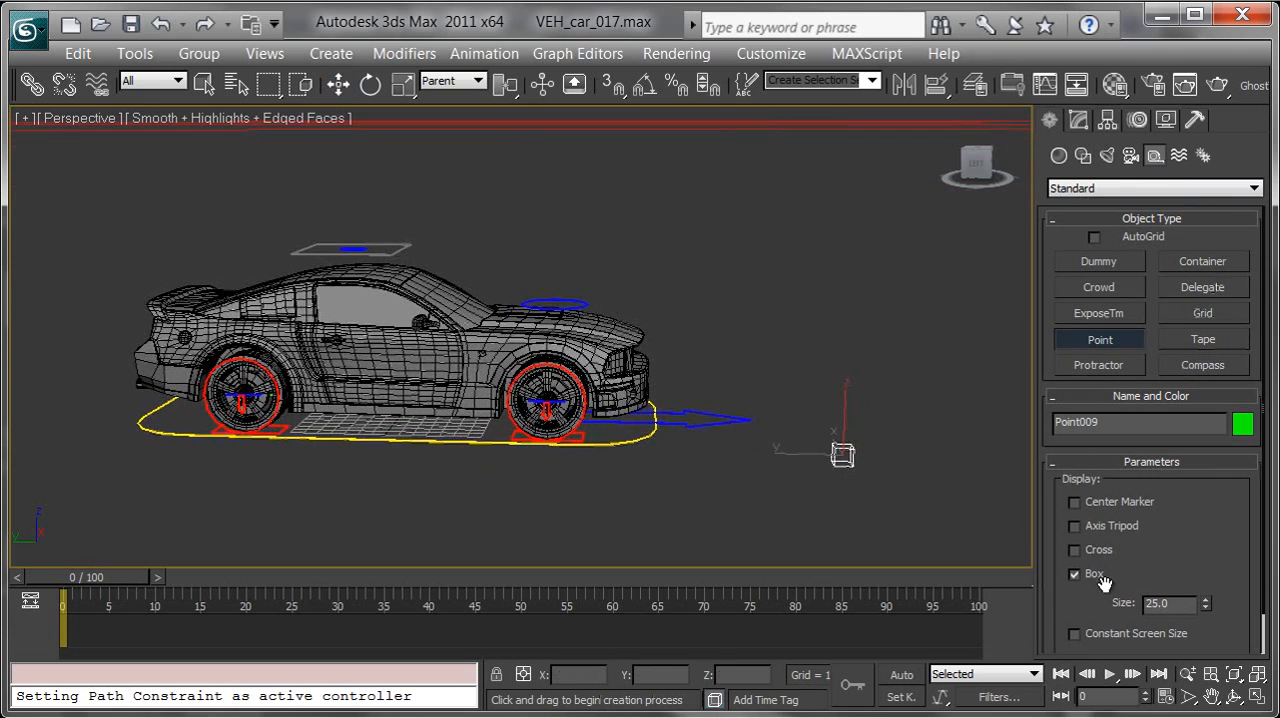
drag(1174, 606, 1117, 597)
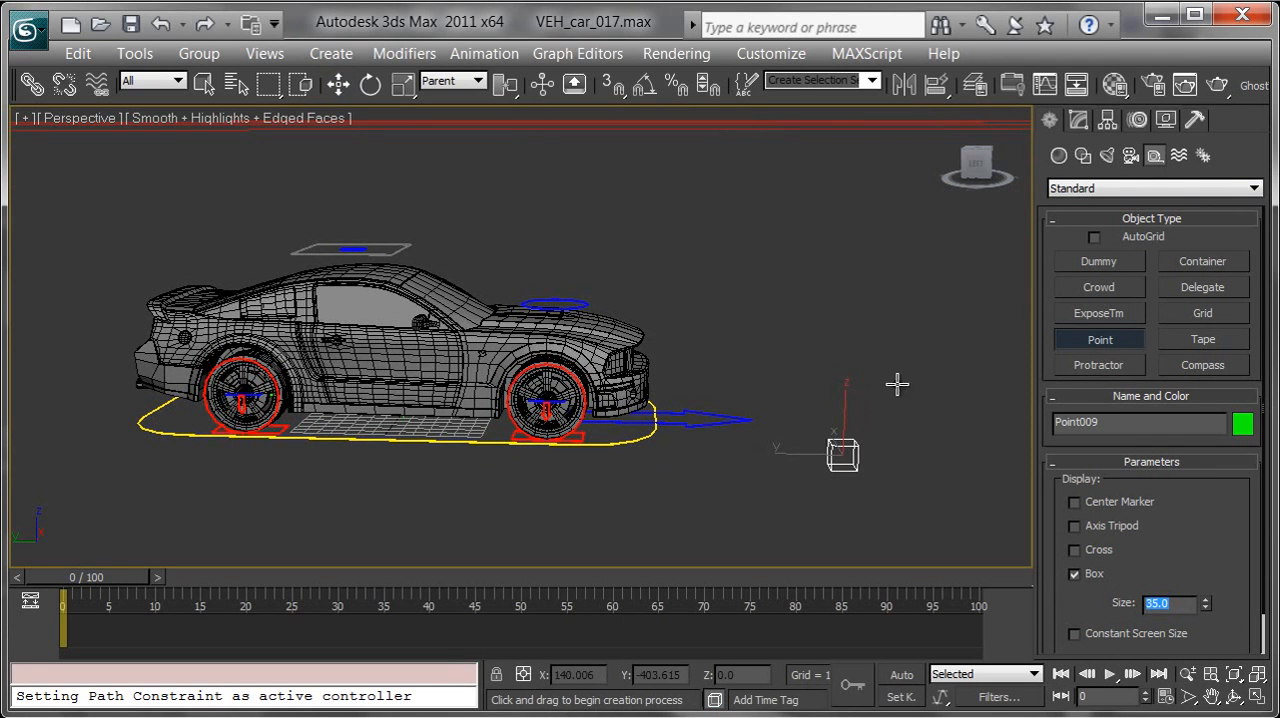
right_click(933, 470)
Apply a Path Constraint to the new point helper, using the raised spline as its path
middle_drag(588, 293, 563, 246)
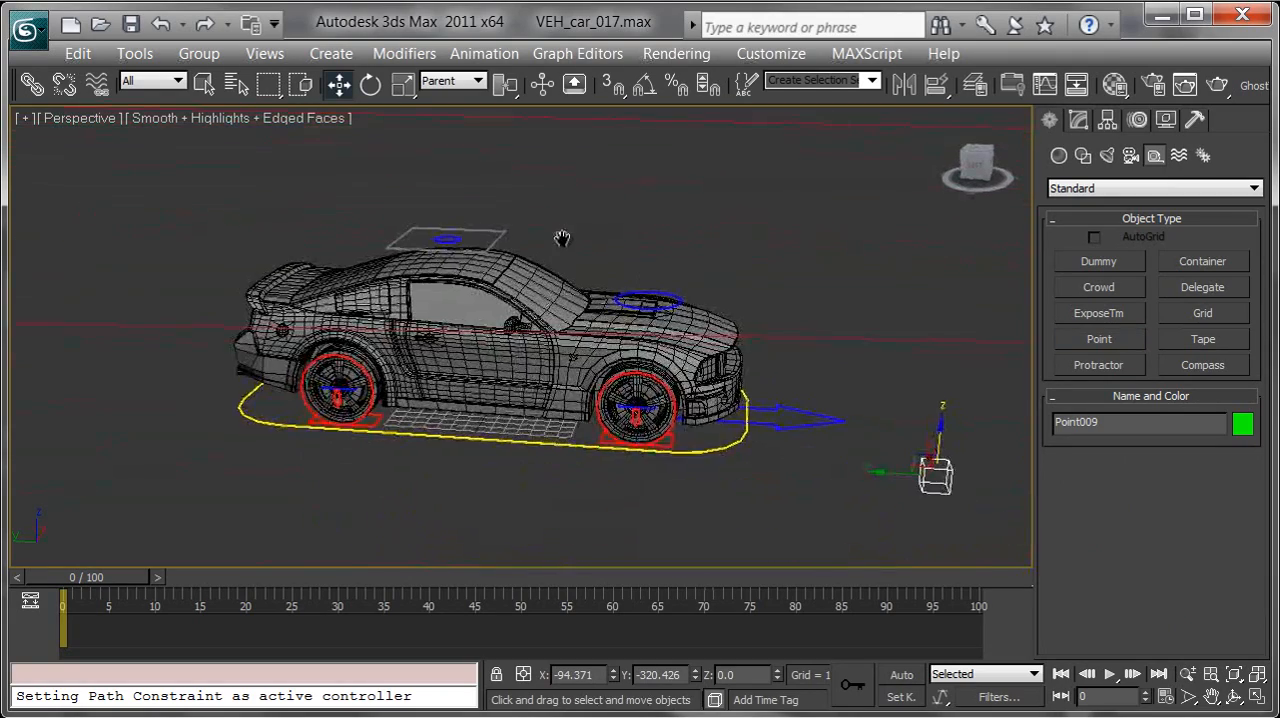
alt+middle_drag(503, 192, 495, 160)
click(484, 53)
mouse_move(657, 171)
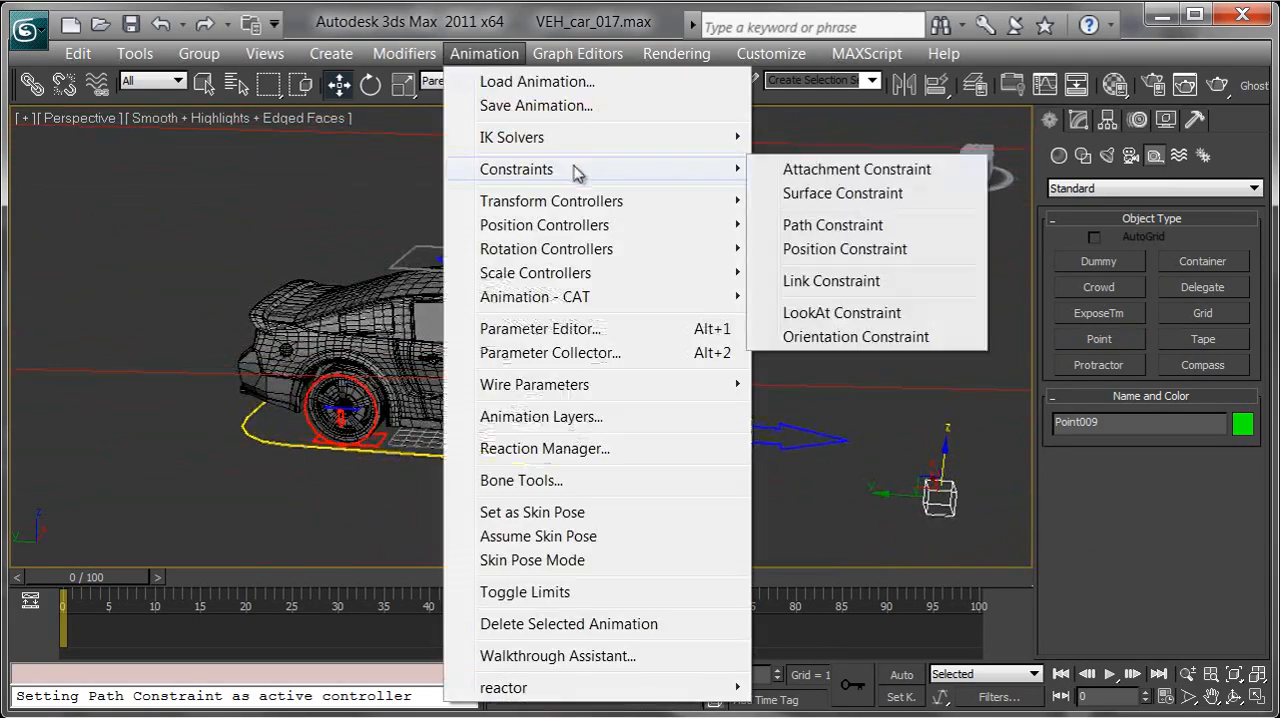
click(850, 224)
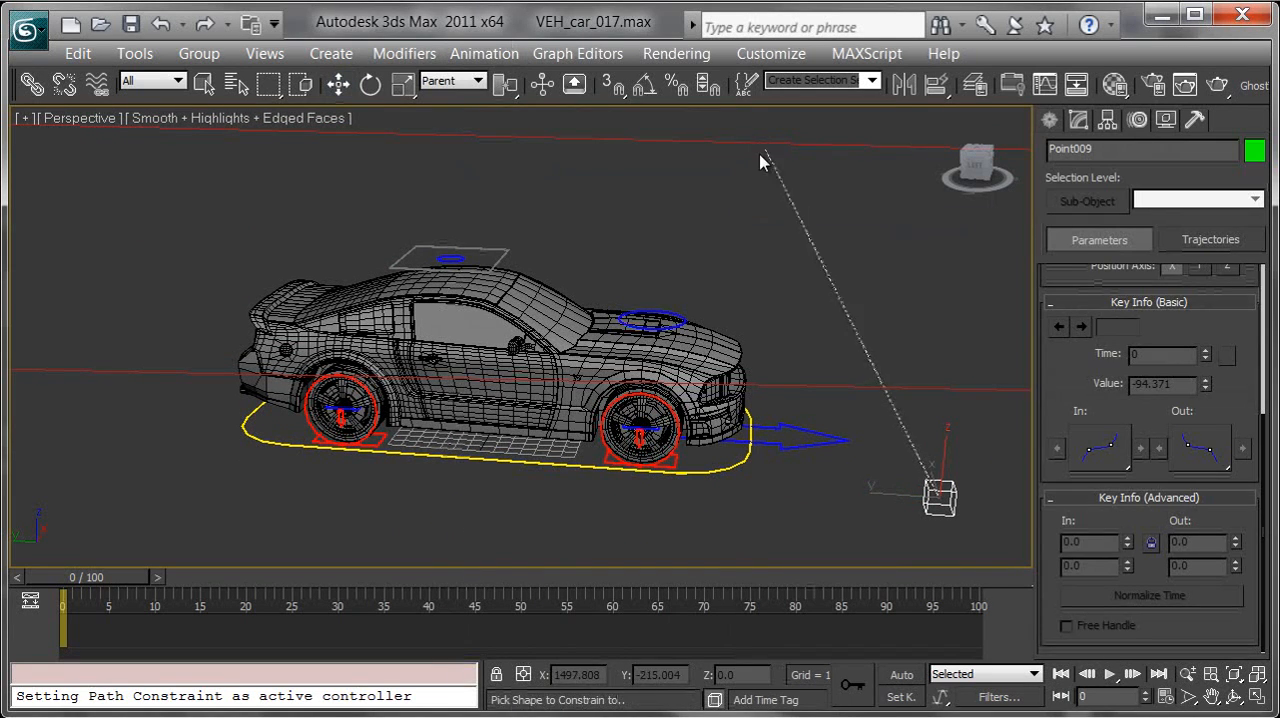
click(764, 145)
Scrub through the timeline to check how the point helper travels along the spline
middle_drag(558, 208, 886, 320)
mouse_move(621, 320)
alt+middle_down()
mouse_move(611, 352)
mouse_move(636, 338)
alt+middle_up()
scroll(551, 477, down, 9)
middle_drag(577, 416, 554, 354)
scroll(563, 360, down, 4)
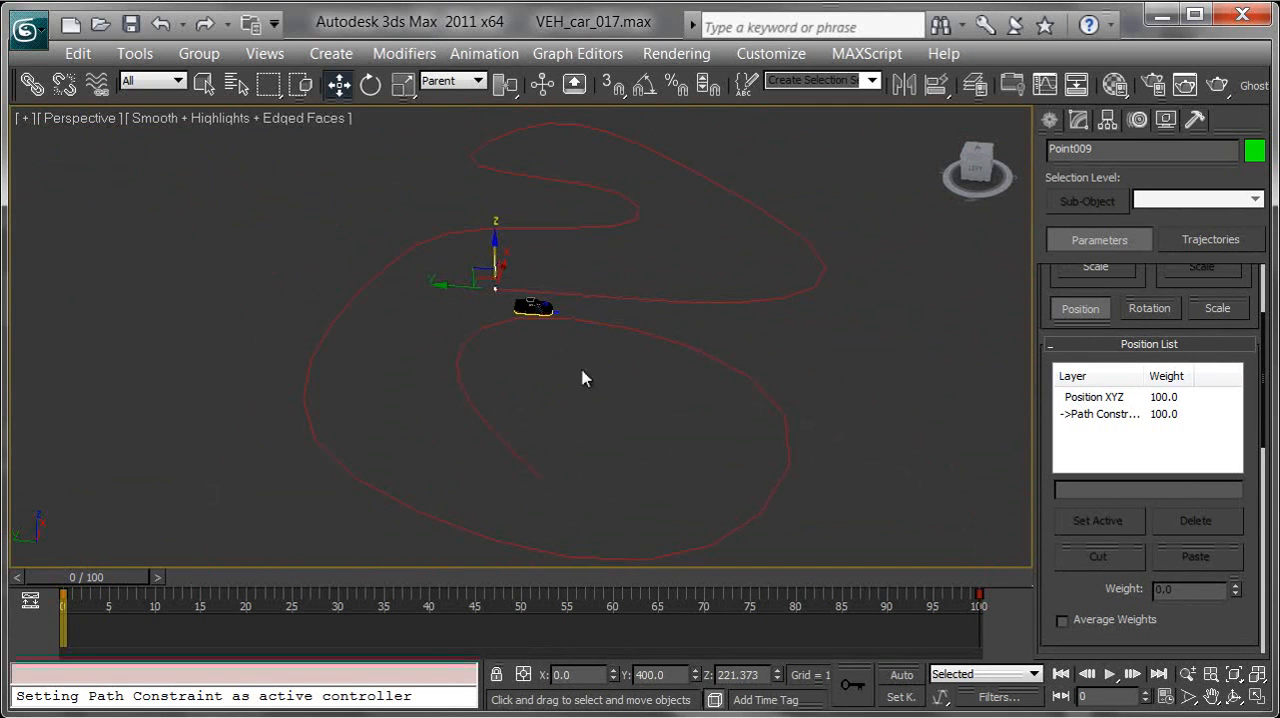
middle_drag(685, 436, 666, 419)
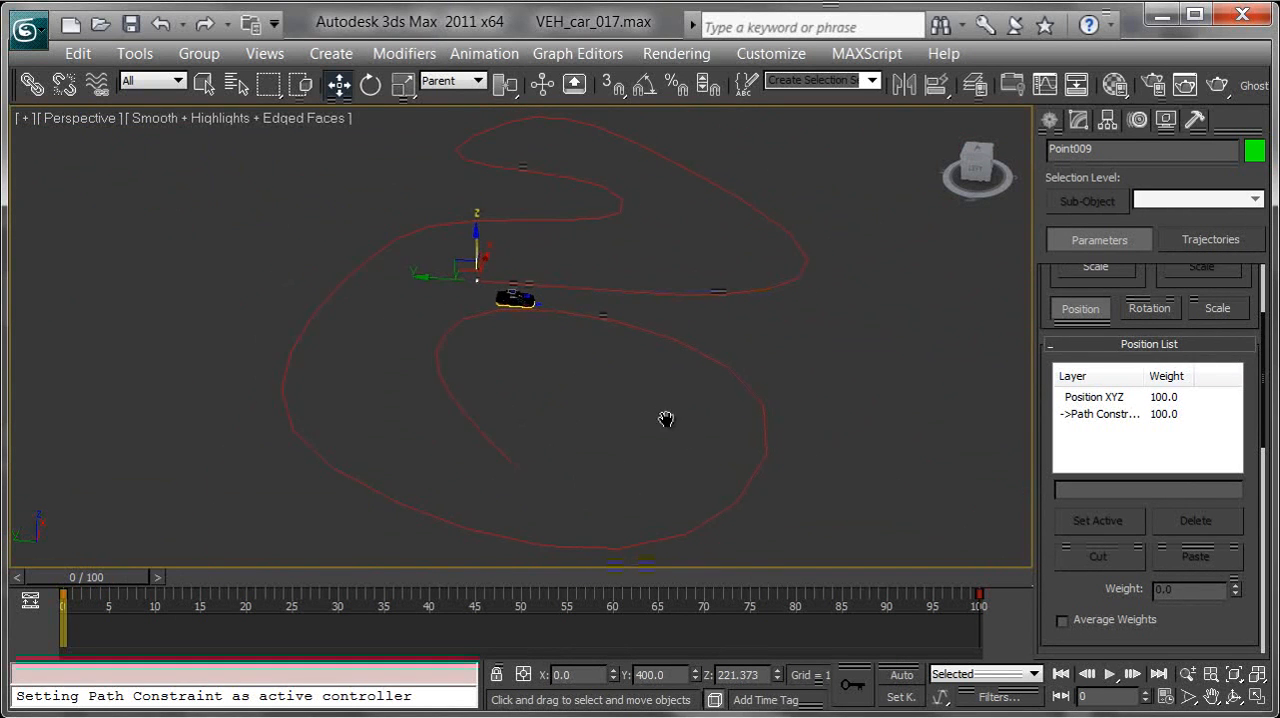
drag(137, 577, 78, 481)
Link the car's green root helper beneath the body to the path-constrained point helper
key(w)
middle_drag(540, 278, 587, 343)
alt+middle_drag(587, 343, 570, 337)
scroll(547, 320, up, 6)
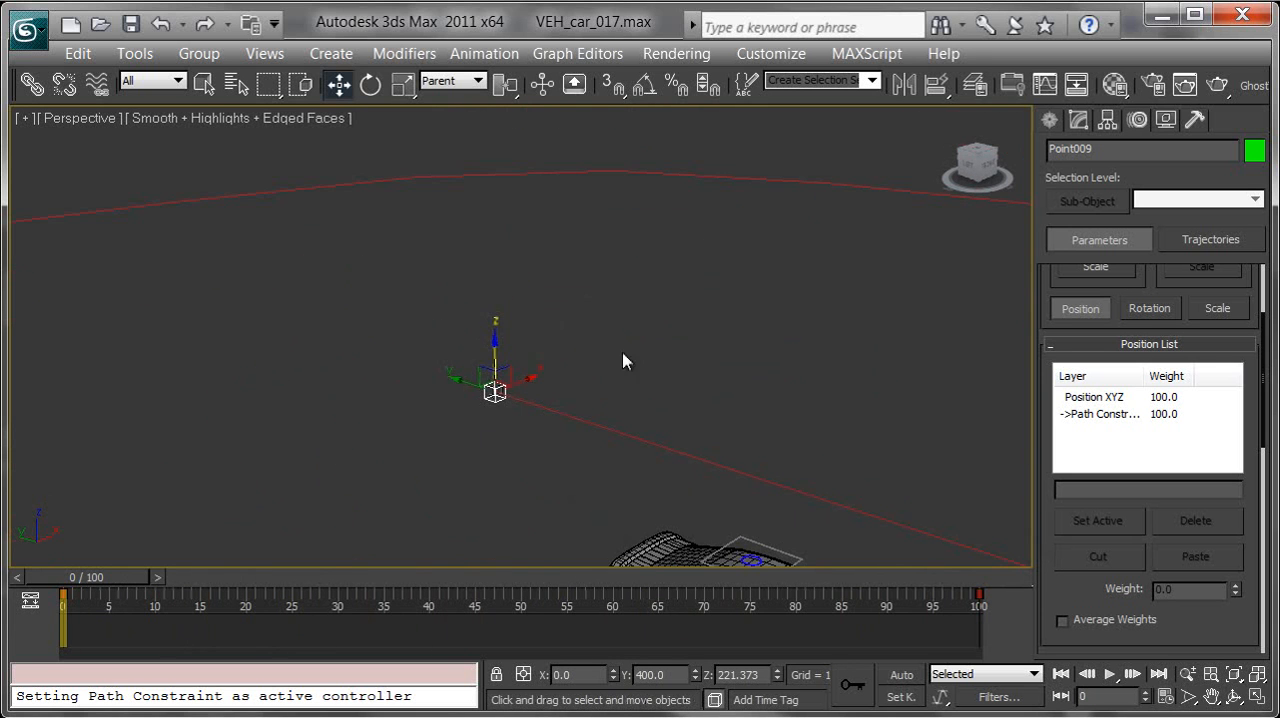
middle_drag(706, 413, 522, 238)
middle_drag(522, 238, 581, 305)
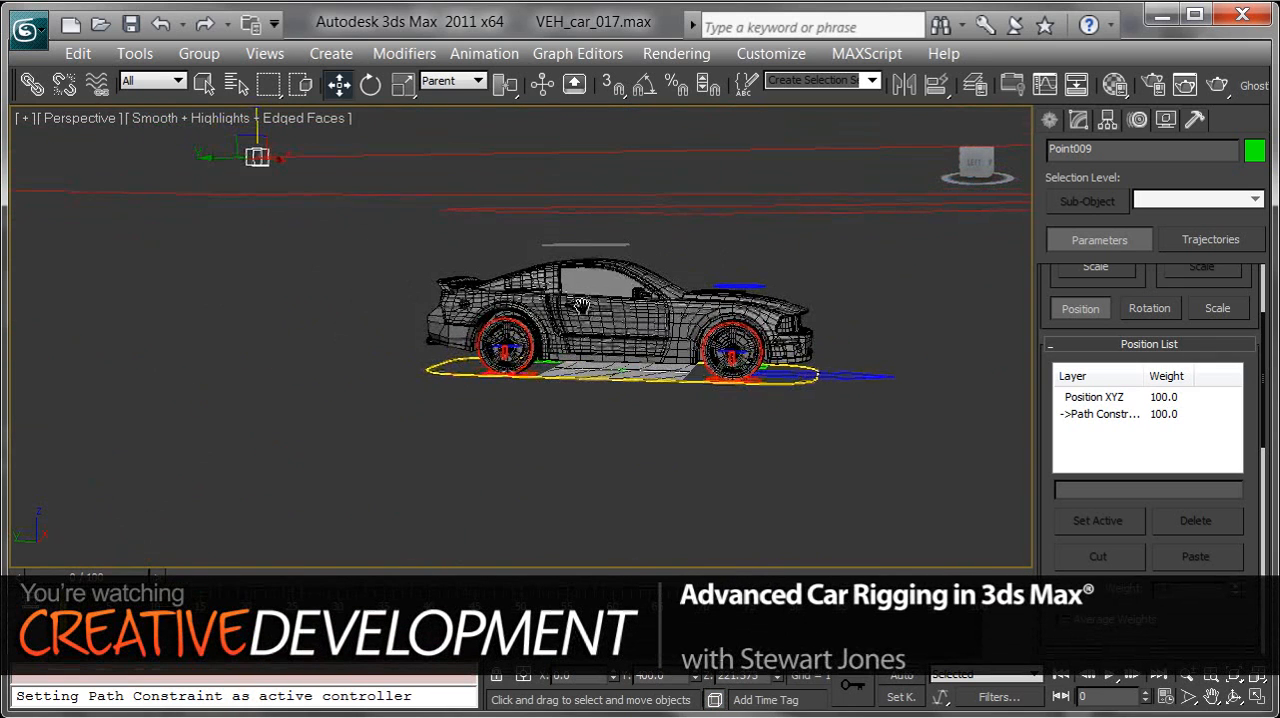
click(32, 84)
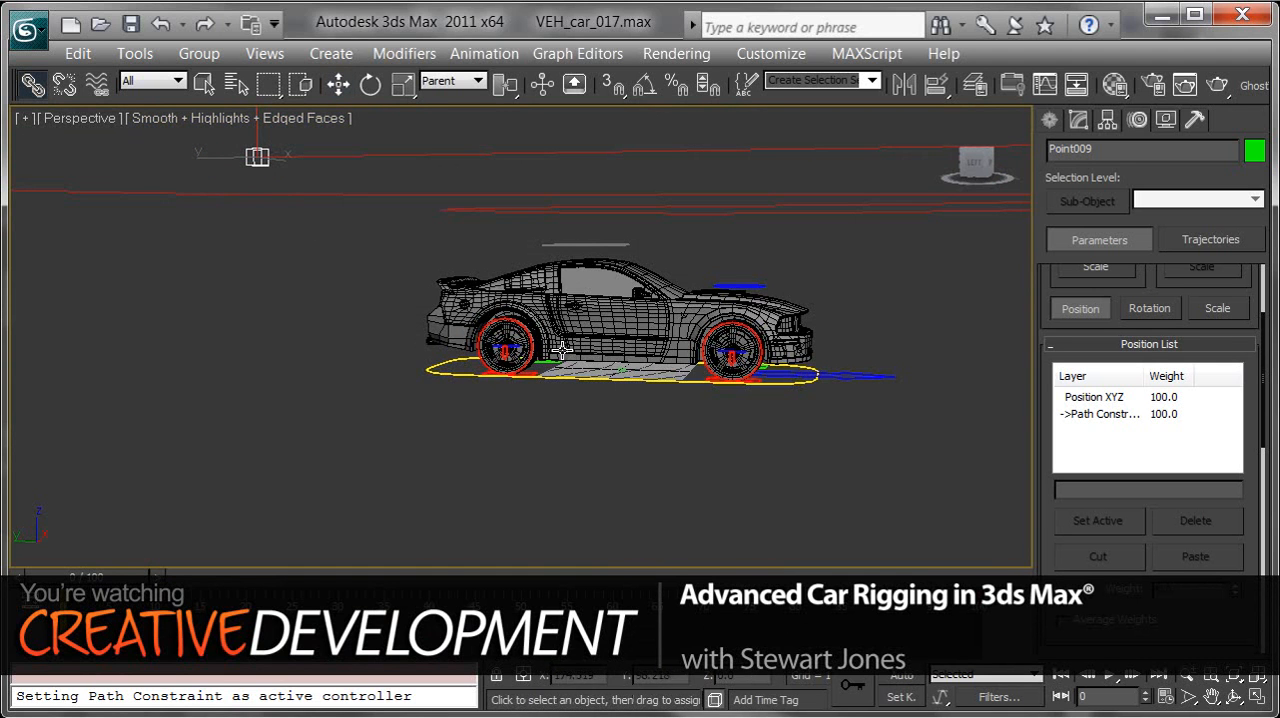
drag(619, 372, 250, 158)
Select VEH_car_ROOT_CTRL and try rotating and moving it, cancelling both transforms
alt+middle_drag(566, 390, 580, 402)
click(580, 386)
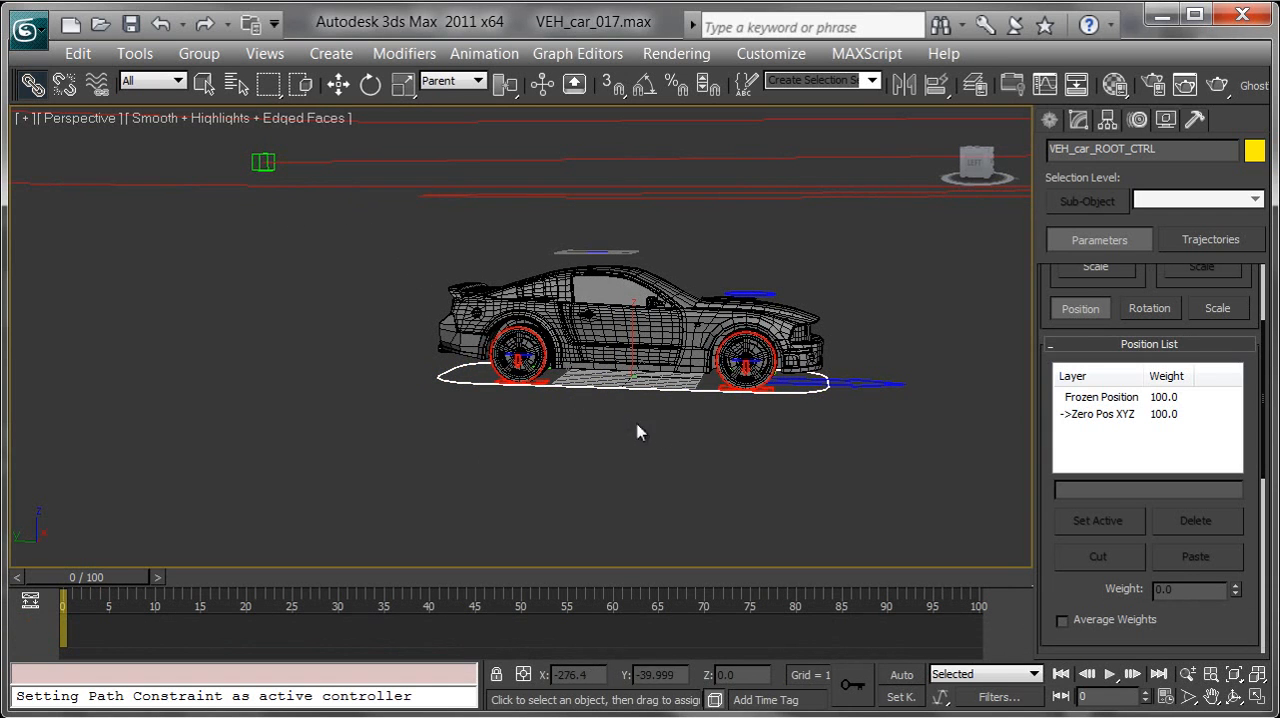
key(e)
drag(650, 370, 679, 382)
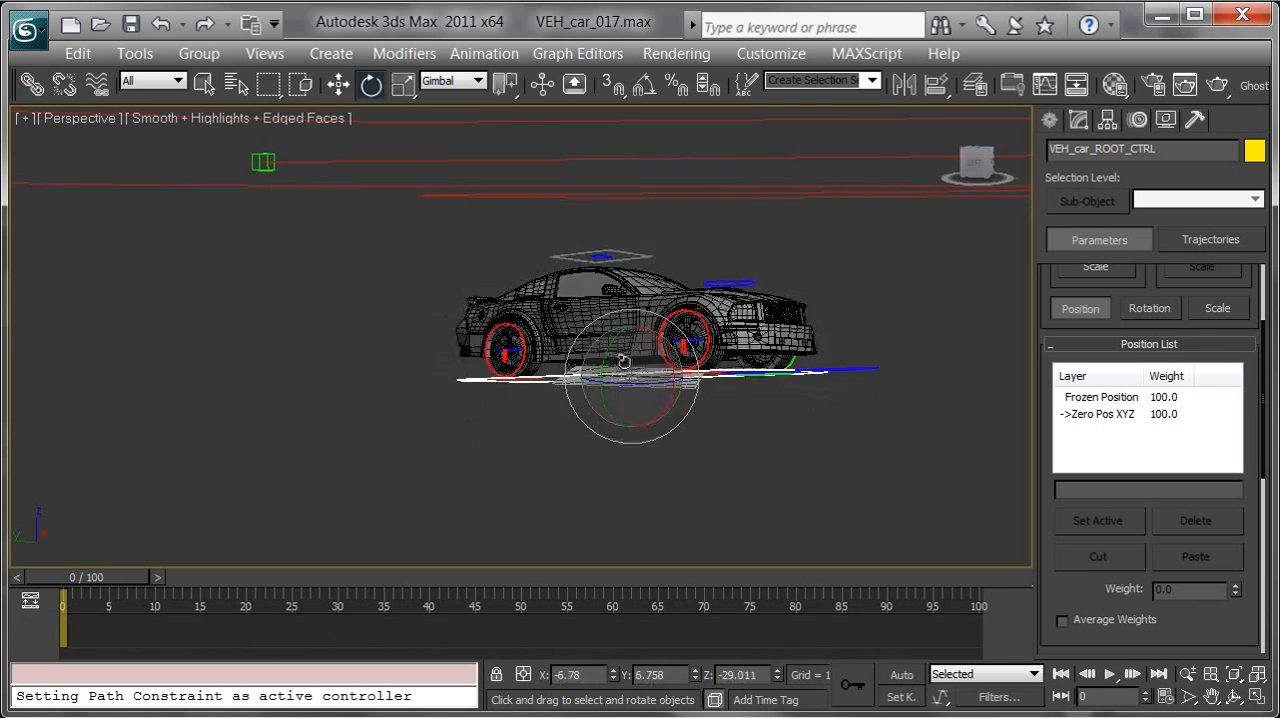
right_click(679, 384)
key(w)
drag(614, 347, 618, 297)
right_click(618, 297)
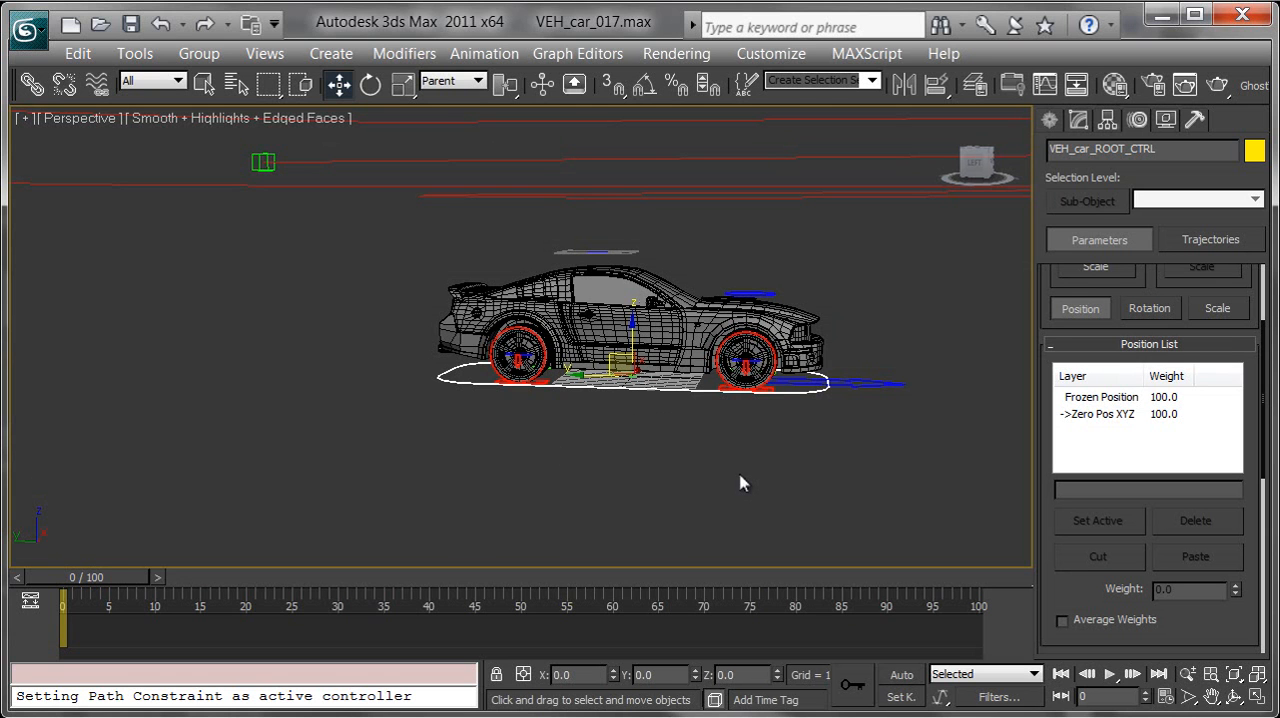
Scrub through the timeline in a wide view of the spline to check how the linked car travels
alt+middle_drag(753, 408, 632, 430)
scroll(676, 390, down, 6)
scroll(632, 430, down, 3)
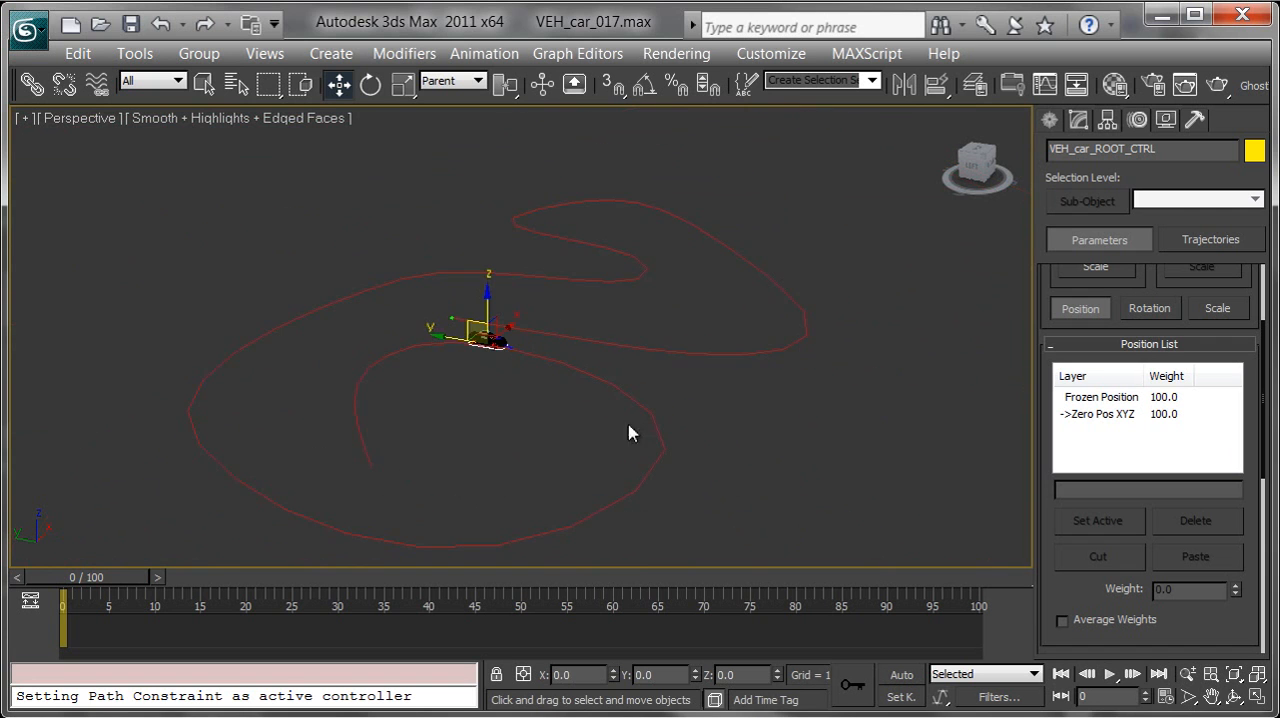
drag(97, 573, 51, 491)
key(w)
key(z)
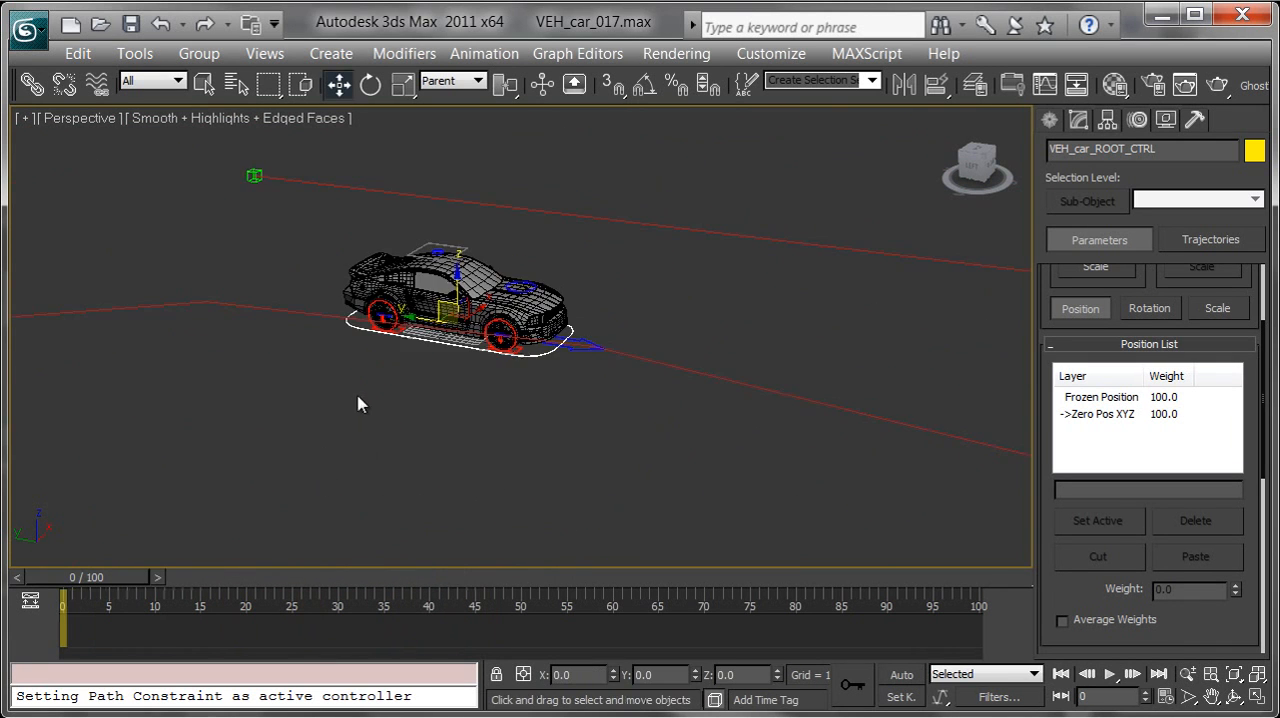
Select the path-constrained point helper Point009 and enable Follow in its path options
scroll(315, 196, up, 5)
click(327, 200)
middle_drag(972, 498, 768, 388)
drag(1093, 581, 1086, 263)
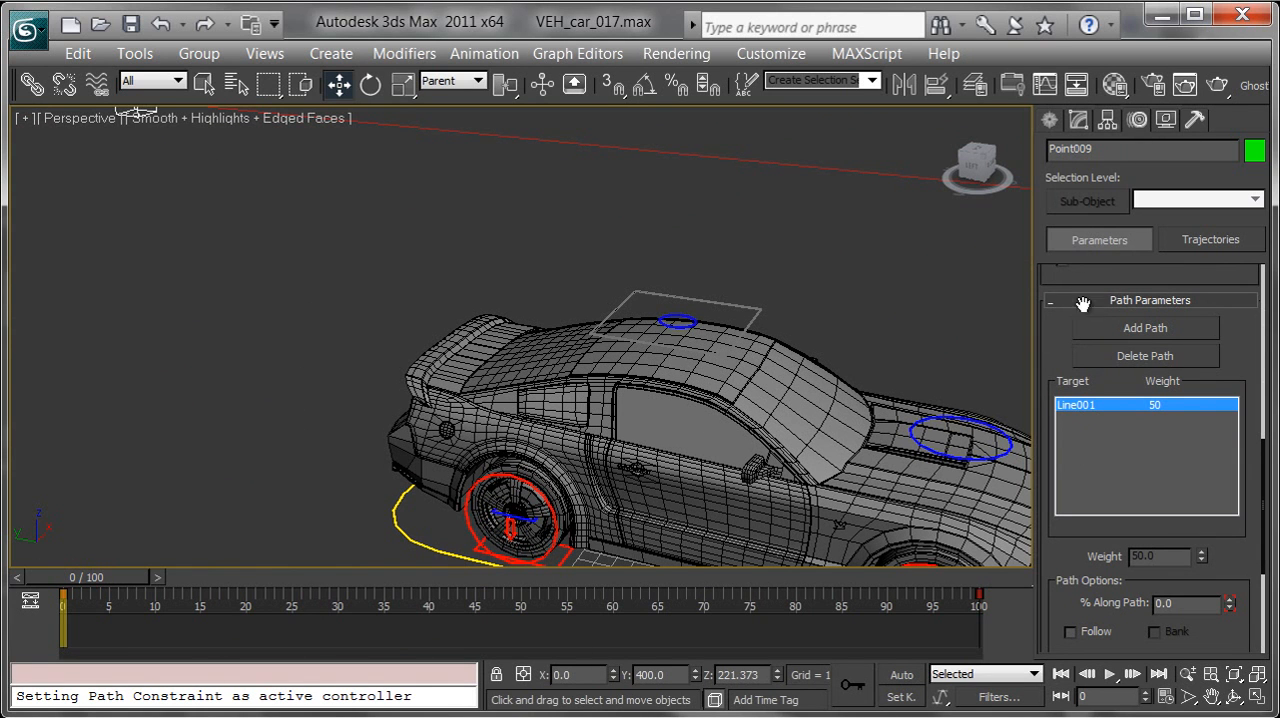
drag(1055, 312, 1068, 178)
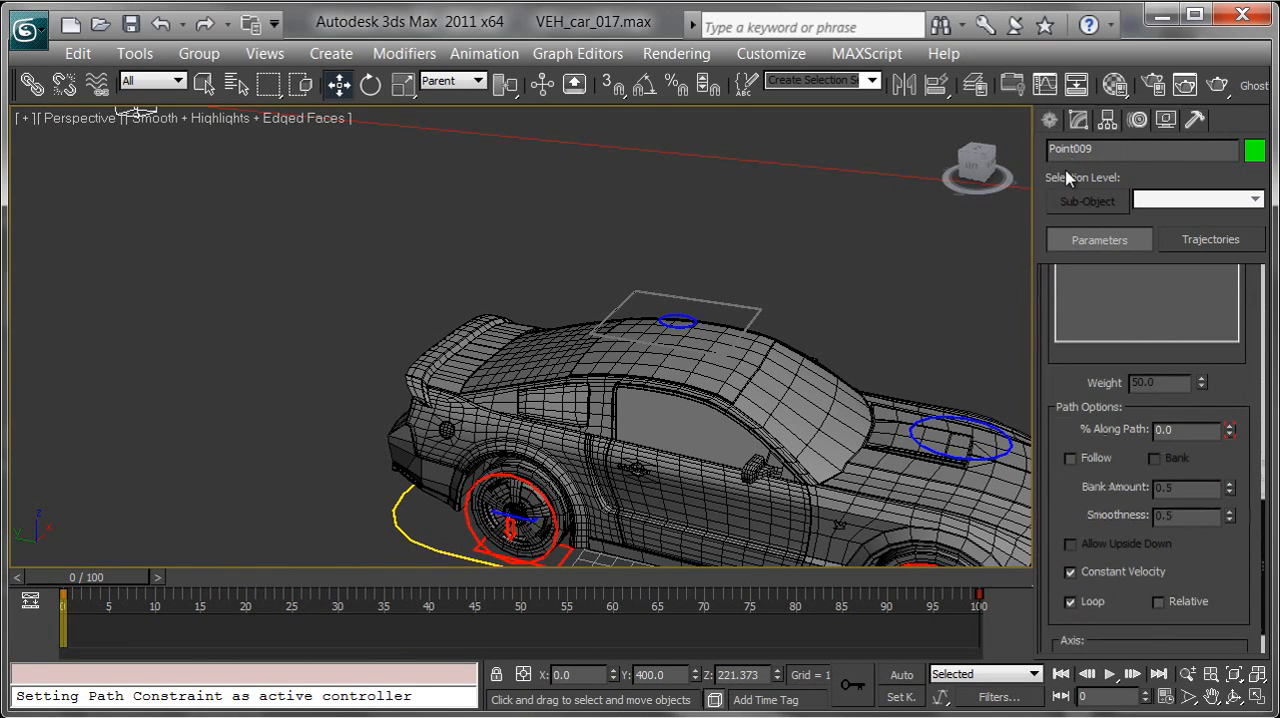
click(1070, 458)
scroll(810, 420, down, 8)
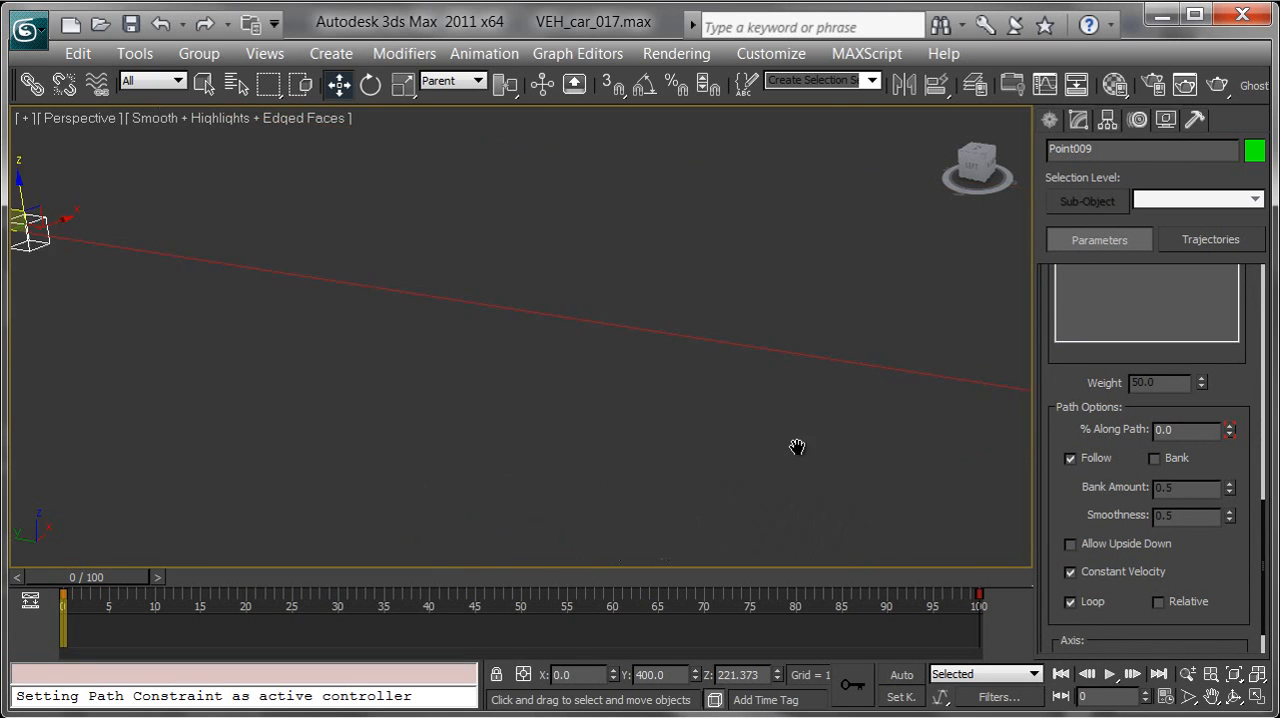
Inspect the car's orientation relative to the point helper and spline, scrubbing the timeline to check how it travels
alt+middle_drag(688, 390, 835, 388)
middle_drag(735, 371, 703, 376)
scroll(646, 456, up, 5)
middle_drag(647, 462, 602, 372)
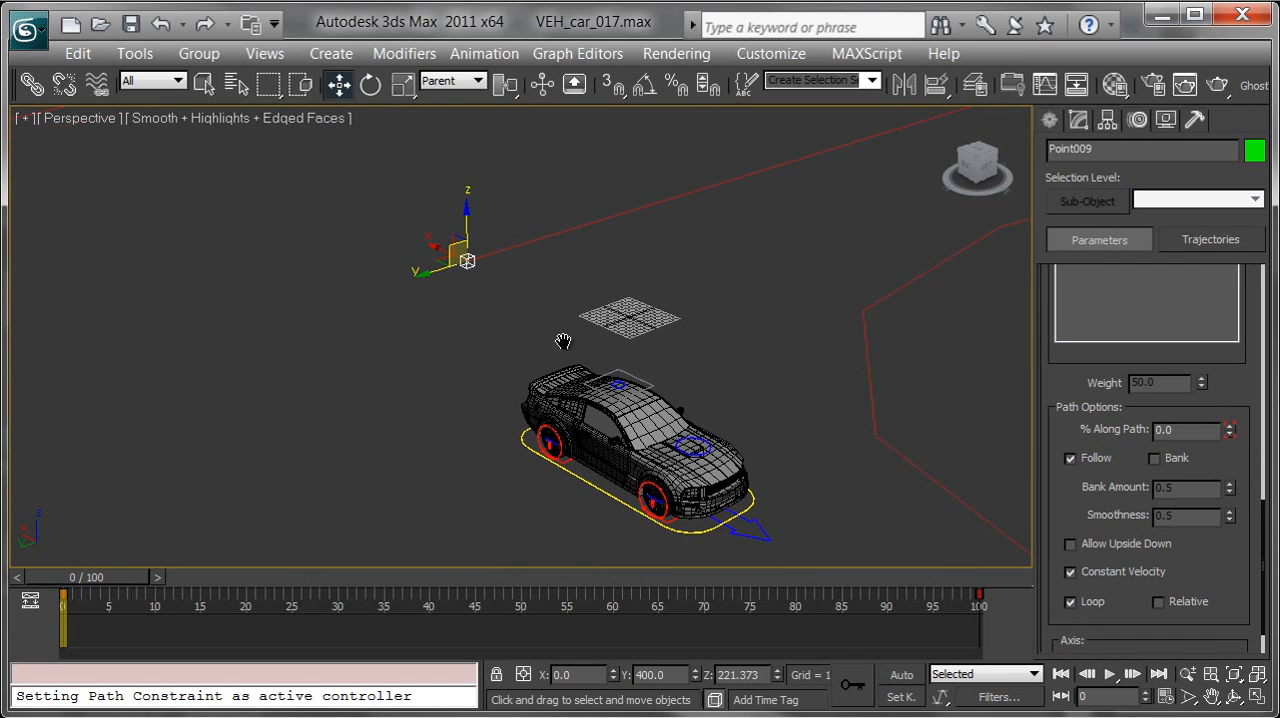
middle_drag(616, 315, 504, 377)
scroll(517, 380, down, 6)
middle_drag(572, 320, 606, 396)
drag(113, 577, 76, 578)
key(w)
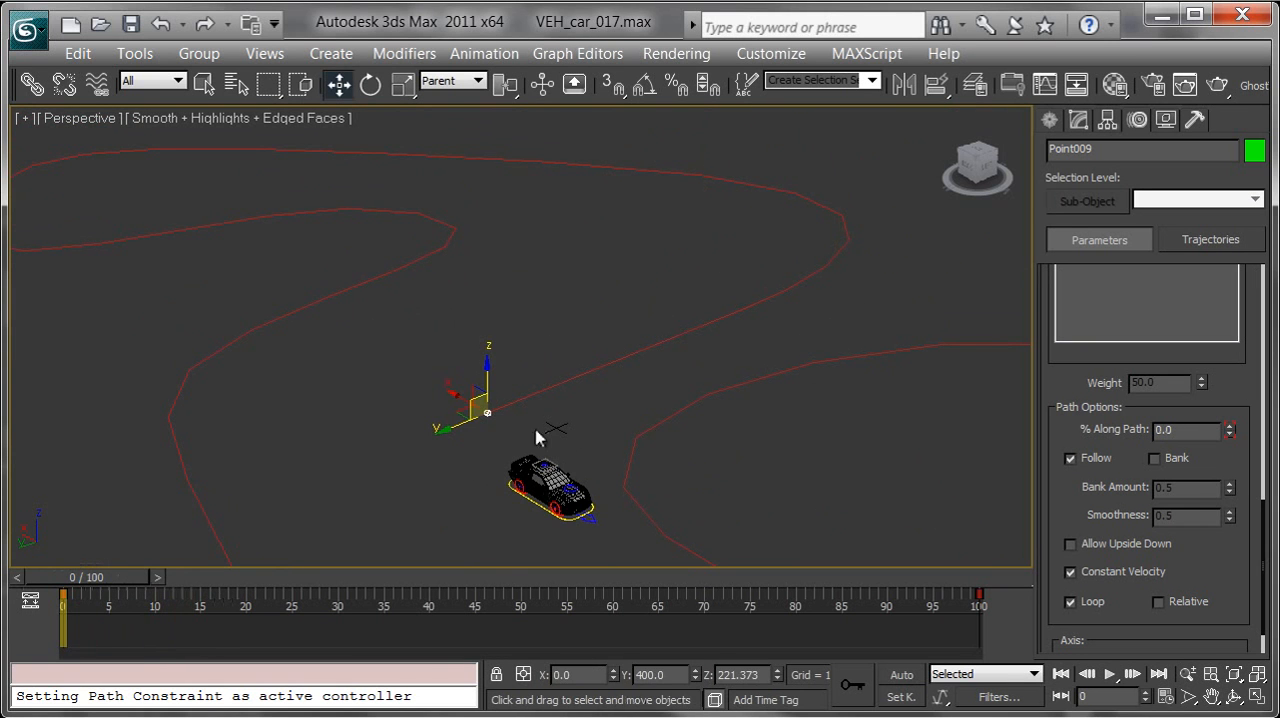
Turn off Follow on the point helper's path constraint and unlink VEH_car_ROOT from the helper
click(1085, 460)
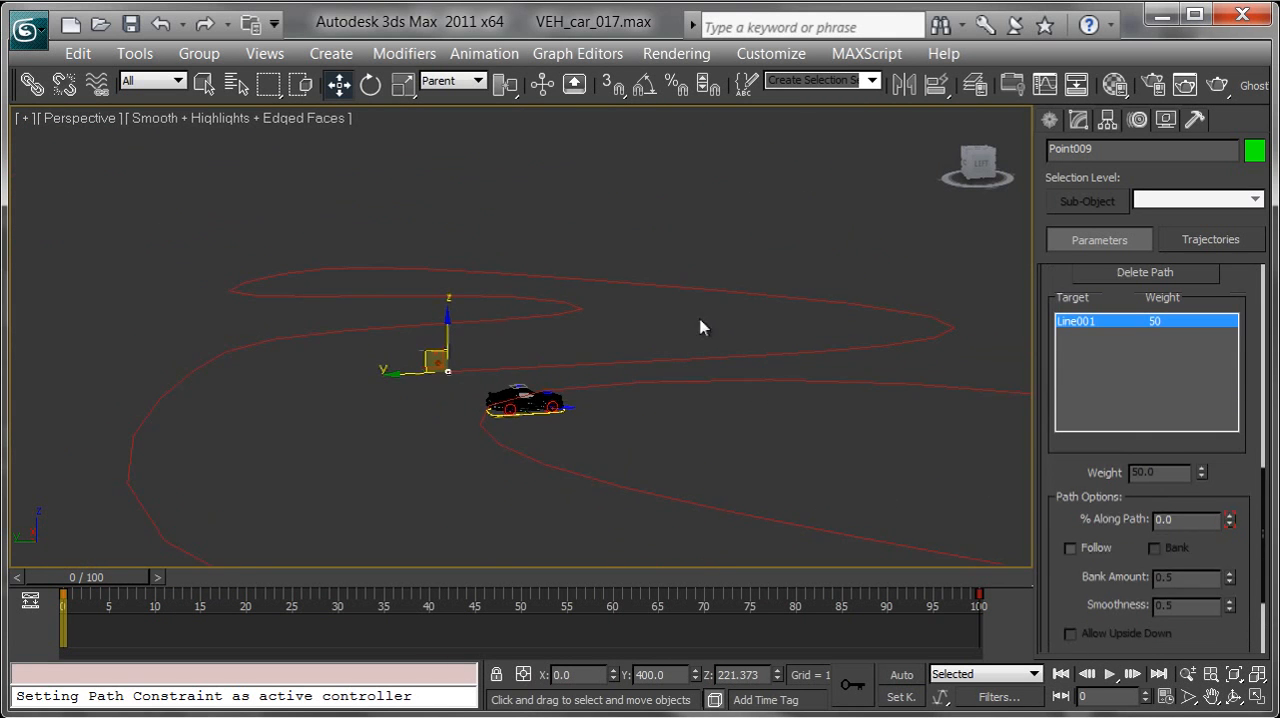
scroll(418, 430, up, 6)
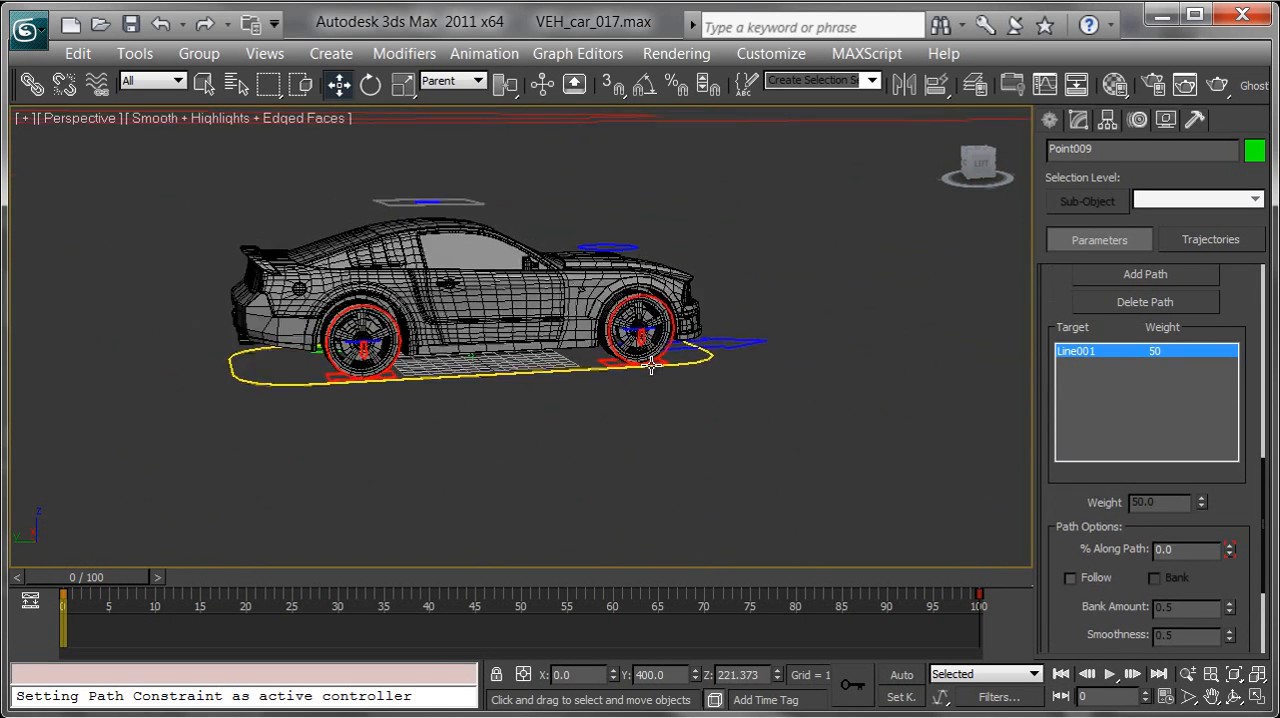
click(366, 411)
middle_drag(380, 426, 680, 460)
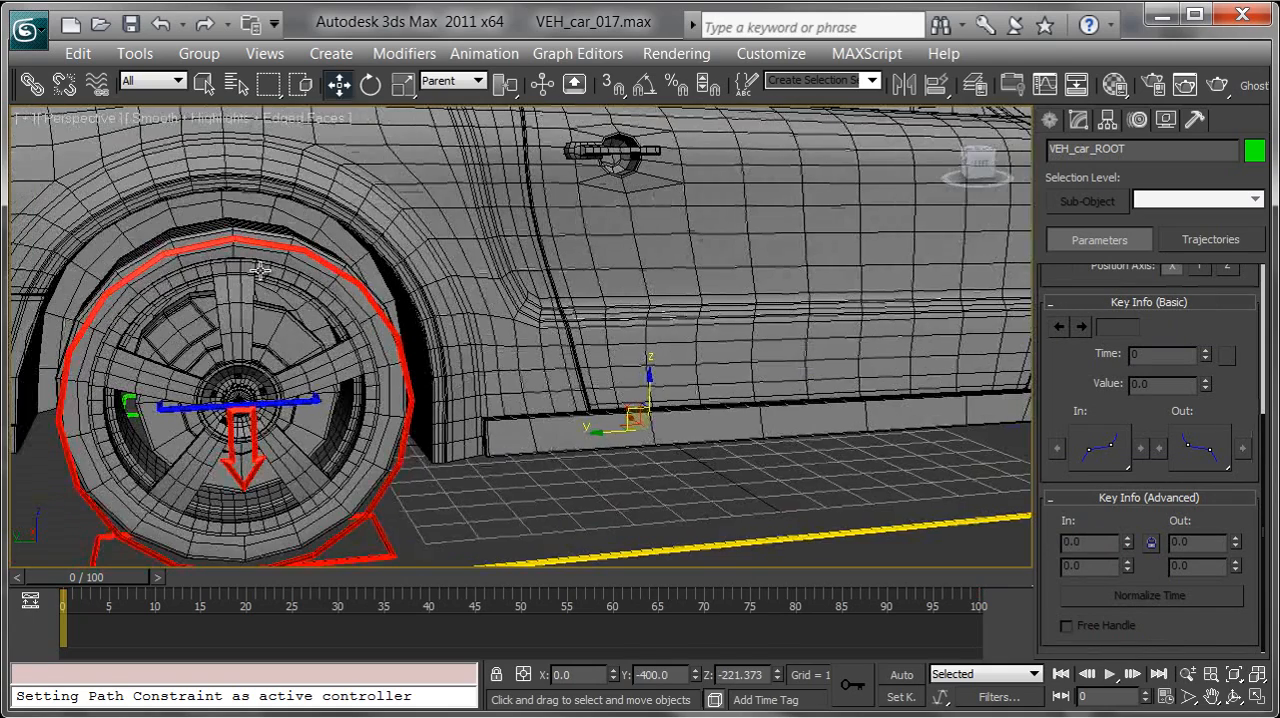
scroll(285, 215, down, 8)
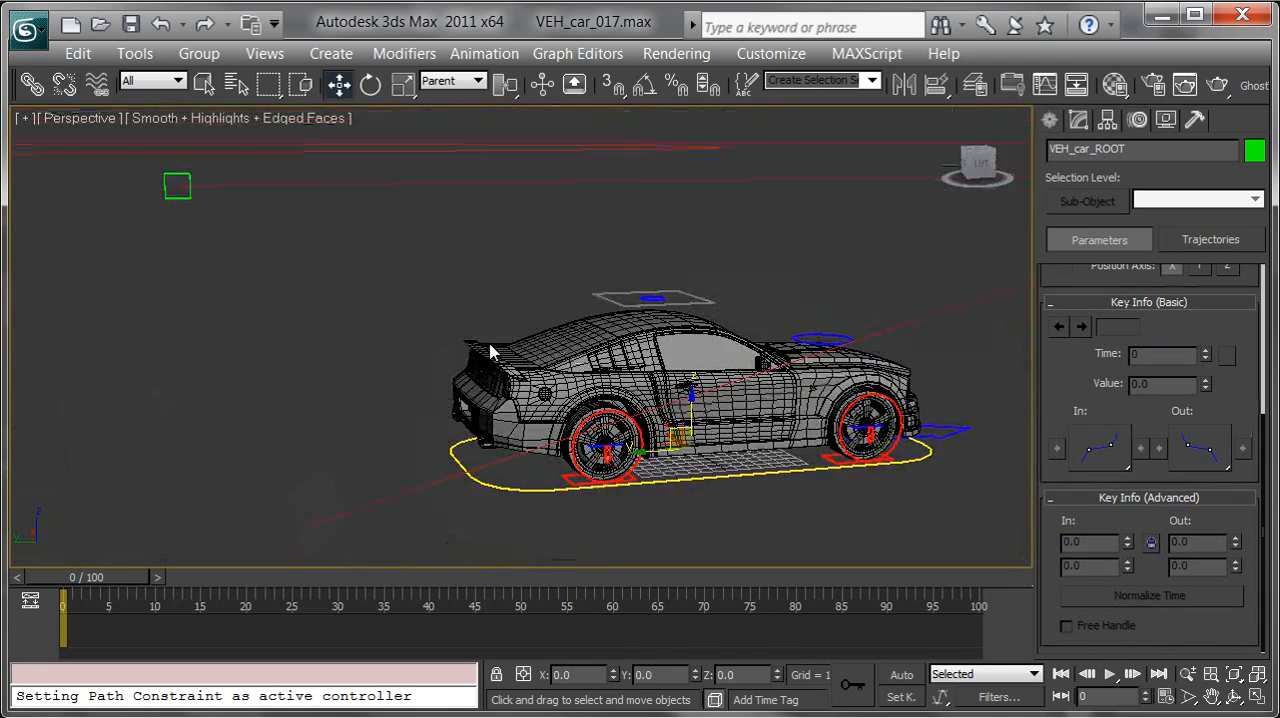
Enable Follow on Point009's path constraint again and link VEH_car_ROOT back to that point helper
click(289, 213)
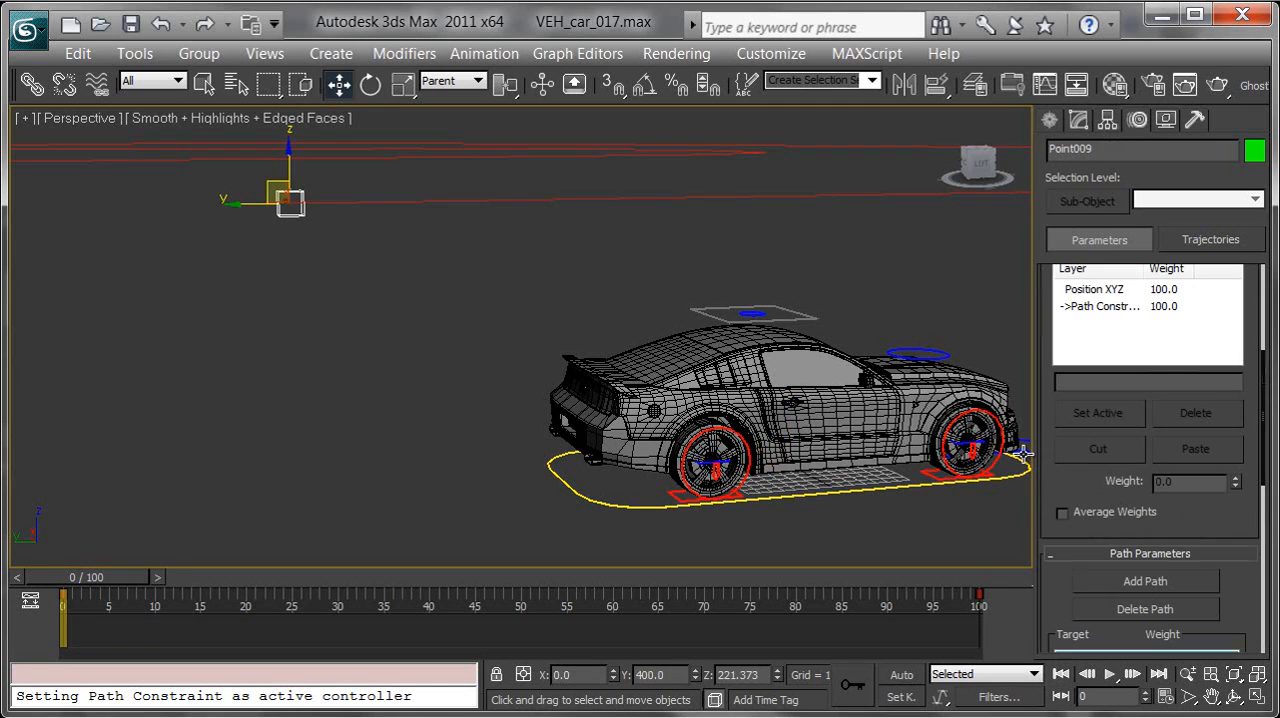
scroll(1060, 528, down, 6)
drag(1091, 528, 1078, 460)
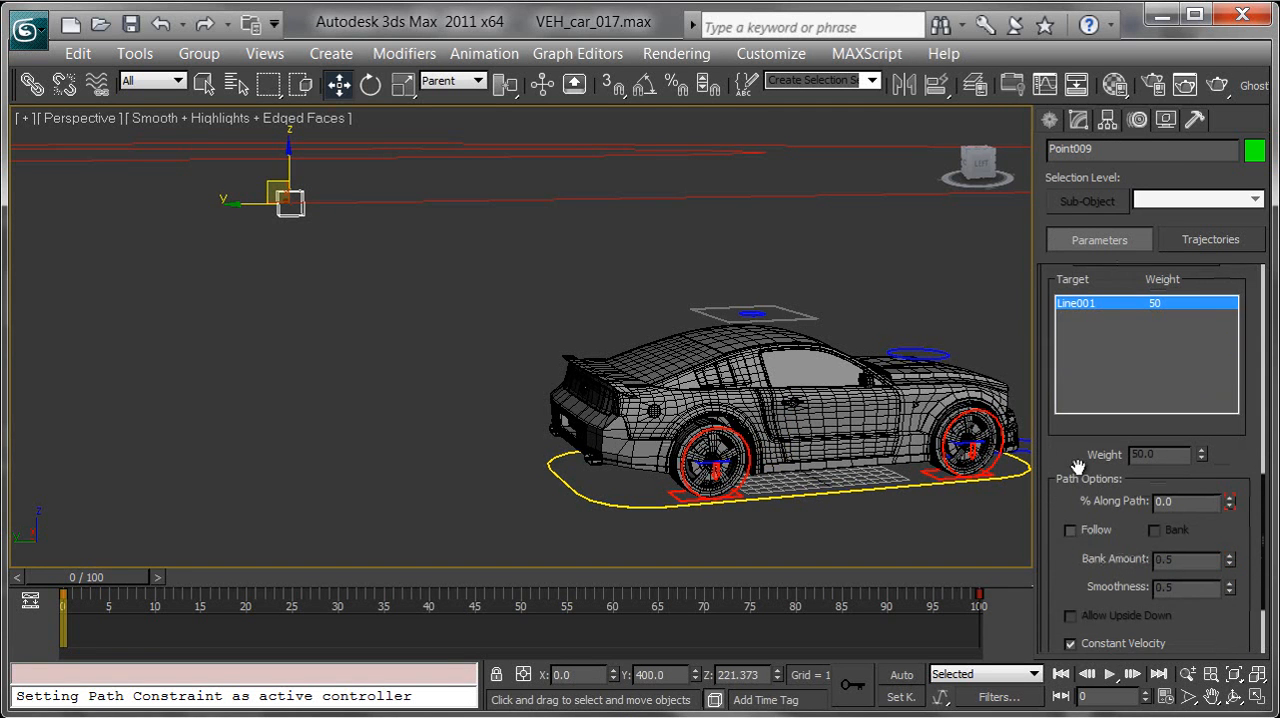
alt+middle_drag(812, 503, 737, 470)
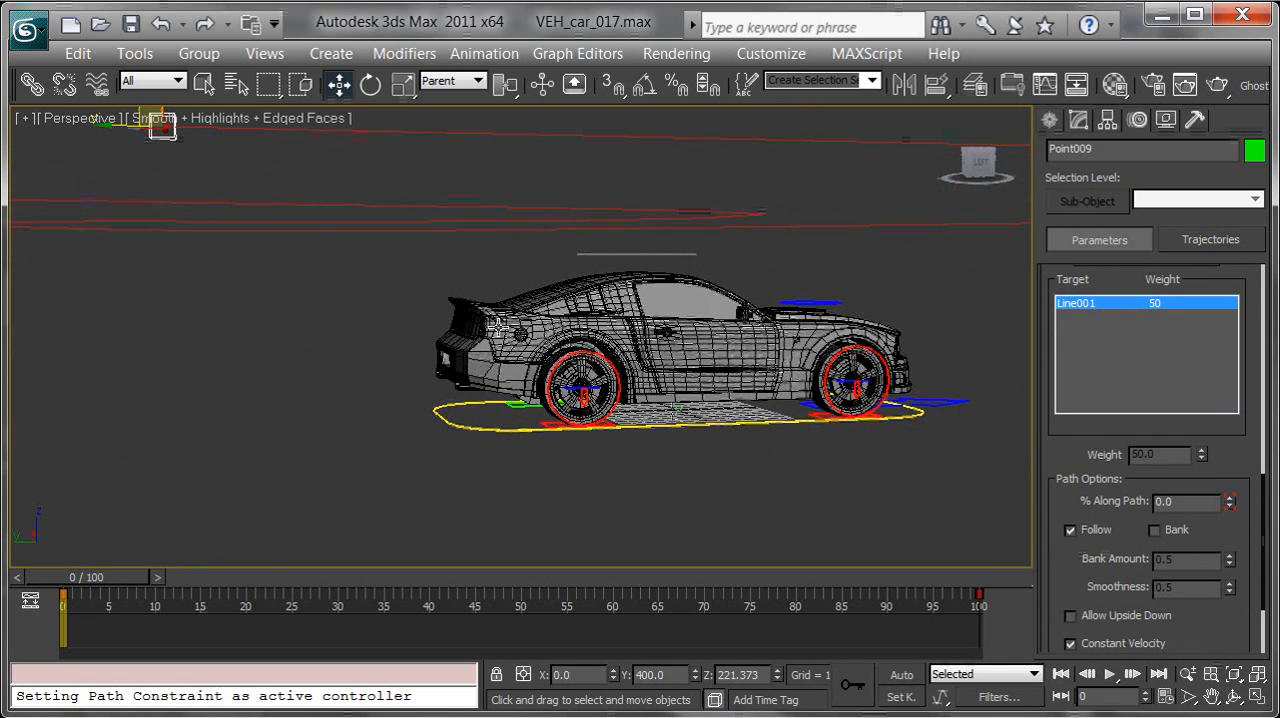
click(42, 89)
drag(526, 431, 170, 140)
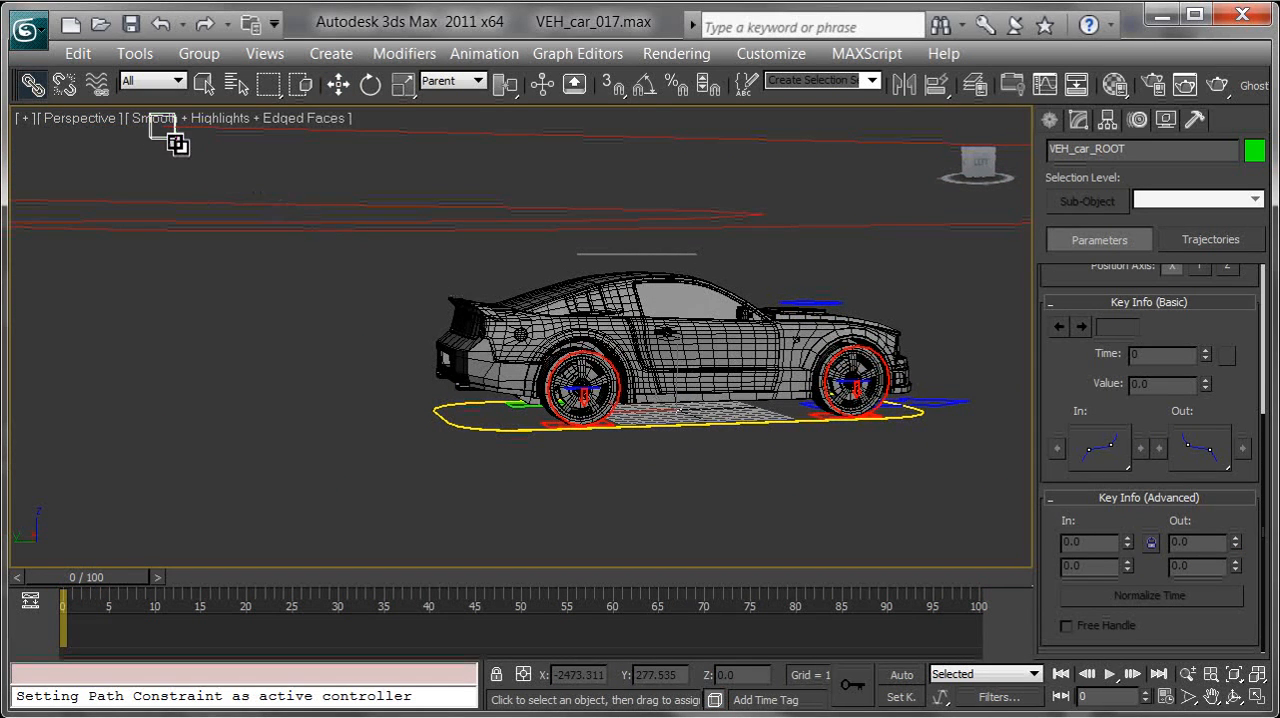
Scrub the timeline to frame 100 to check how the car turns along the spline, and return to frame 0
middle_drag(457, 232, 566, 300)
scroll(592, 326, down, 5)
middle_drag(712, 290, 94, 146)
scroll(448, 324, down, 5)
middle_drag(469, 340, 545, 375)
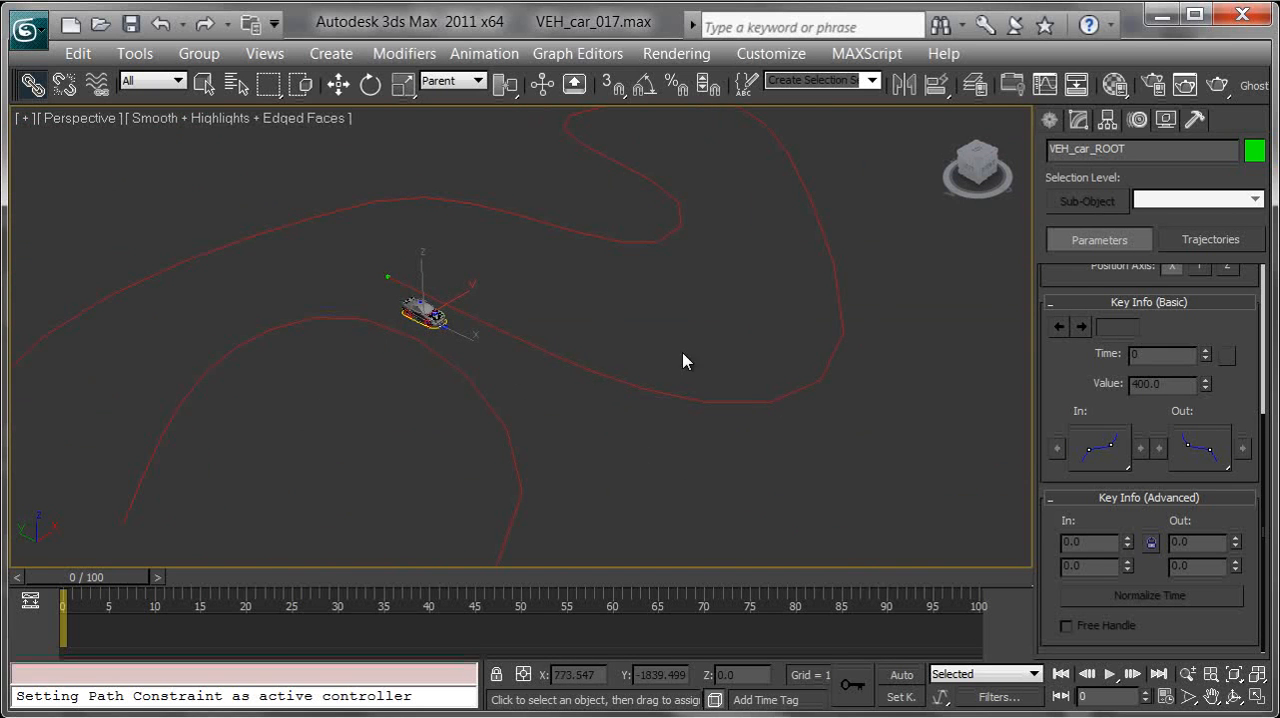
mouse_move(103, 580)
mouse_down()
mouse_move(207, 594)
mouse_move(967, 580)
mouse_up()
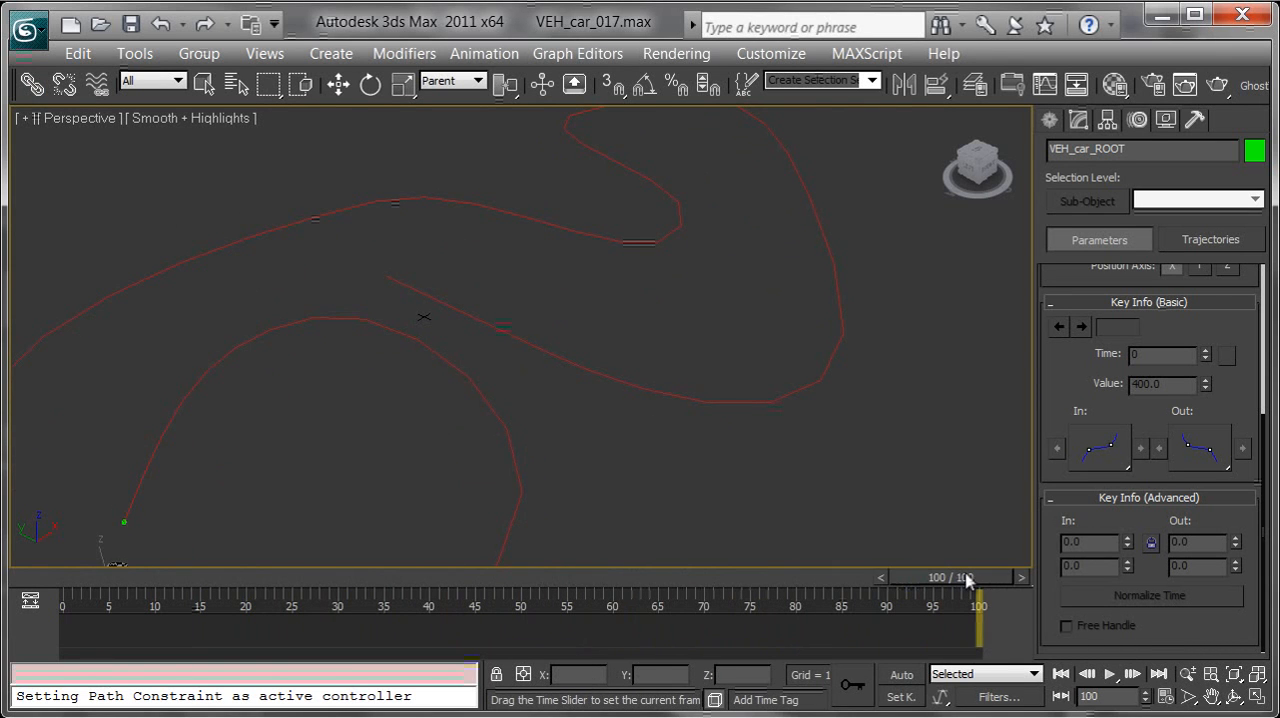
click(1061, 674)
Examine the offset between the point helper at the spline's start and the car's rear wheels
scroll(580, 392, down, 4)
scroll(617, 429, up, 8)
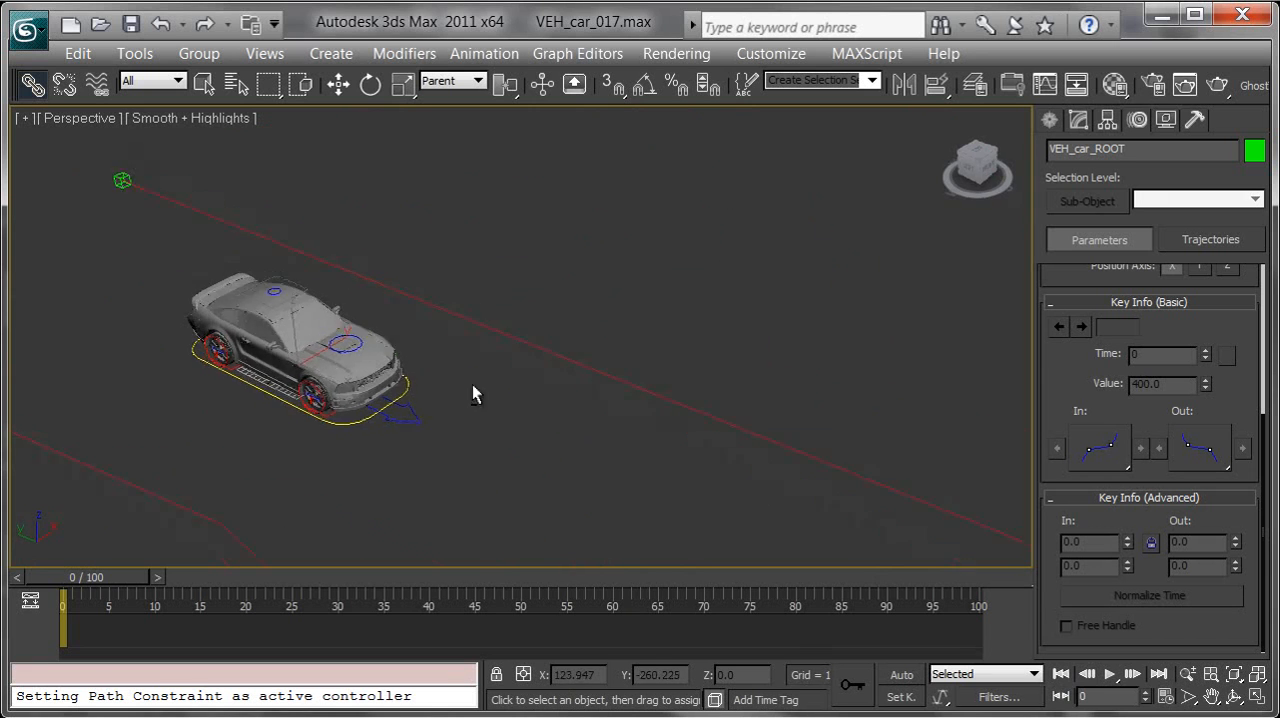
alt+middle_drag(472, 386, 541, 477)
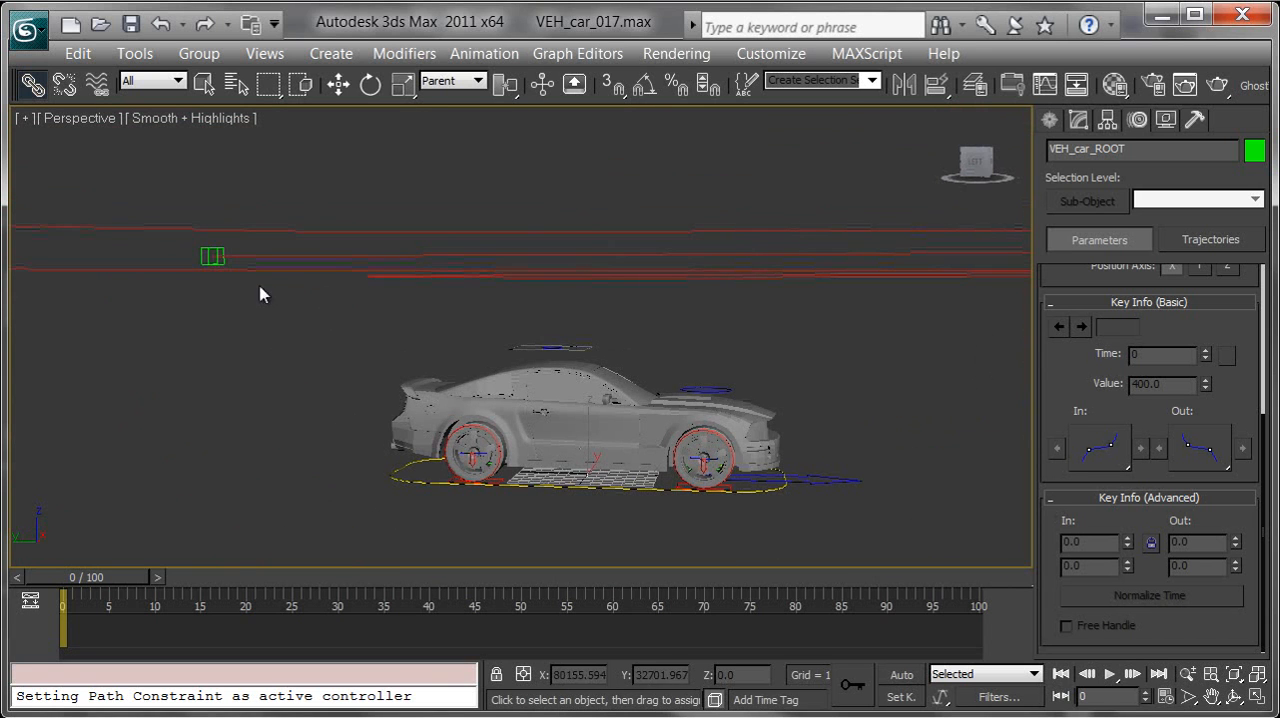
alt+middle_drag(241, 256, 311, 287)
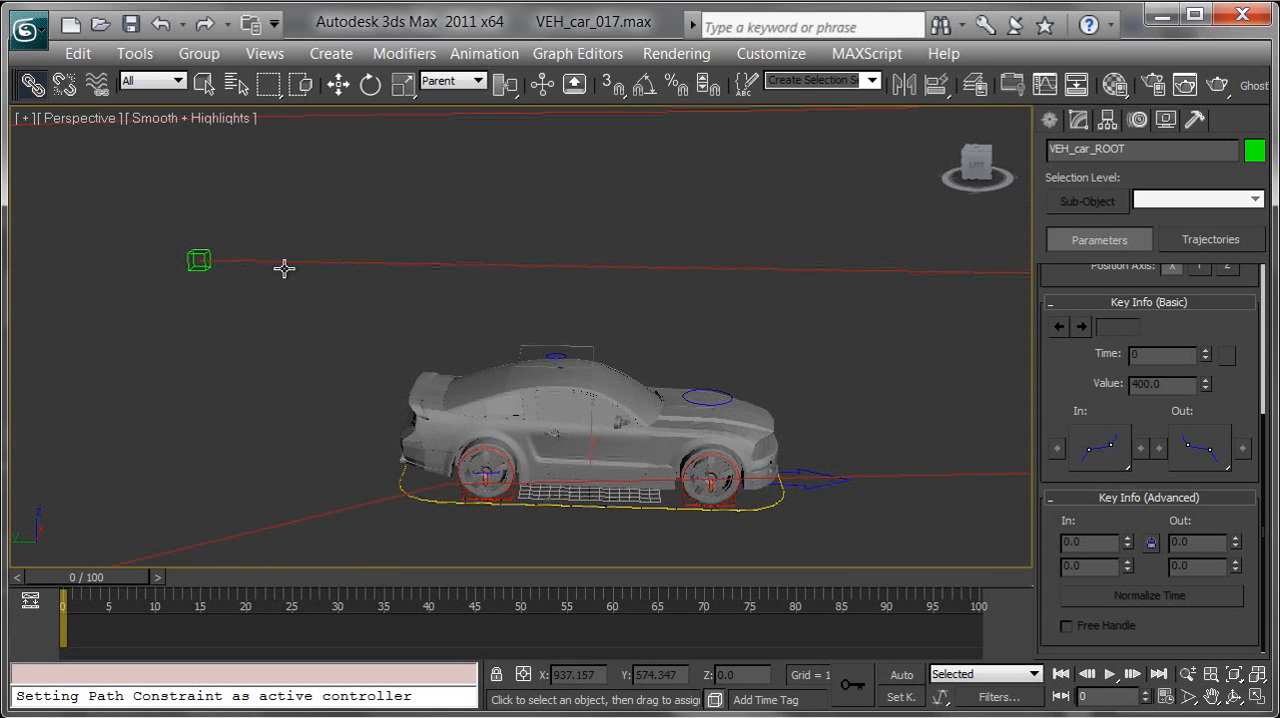
scroll(486, 374, down, 2)
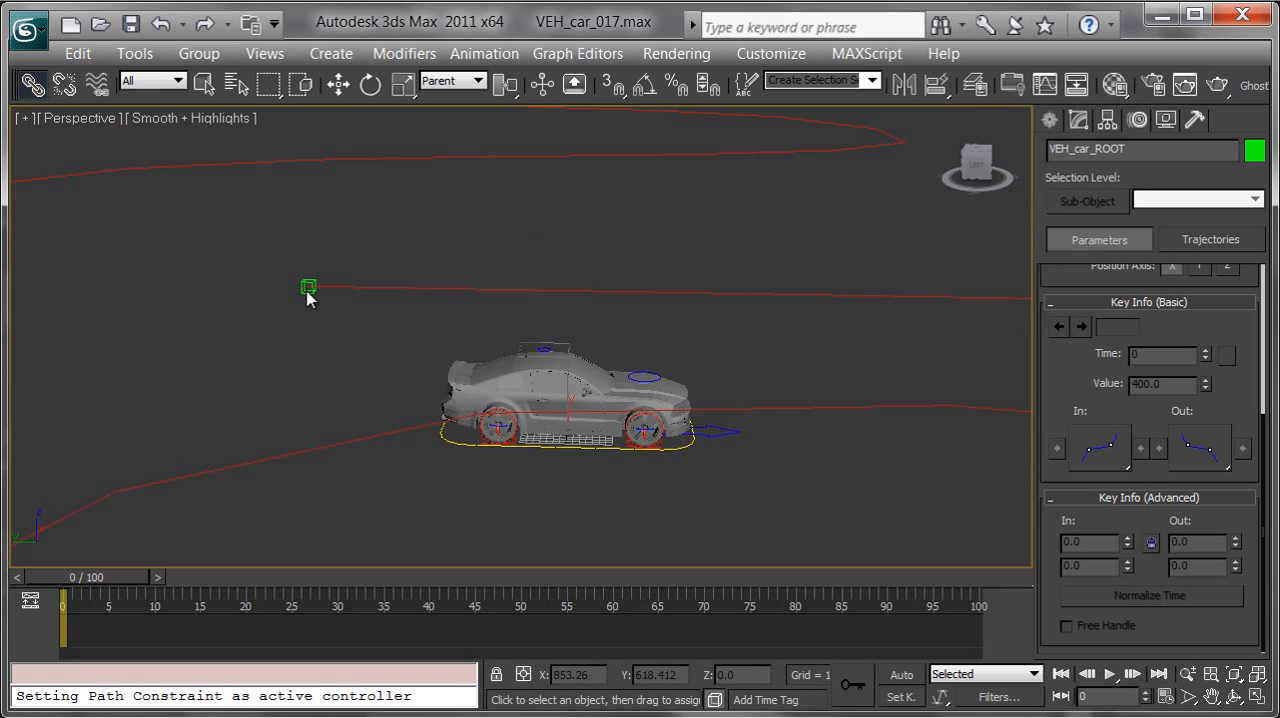
scroll(484, 392, up, 3)
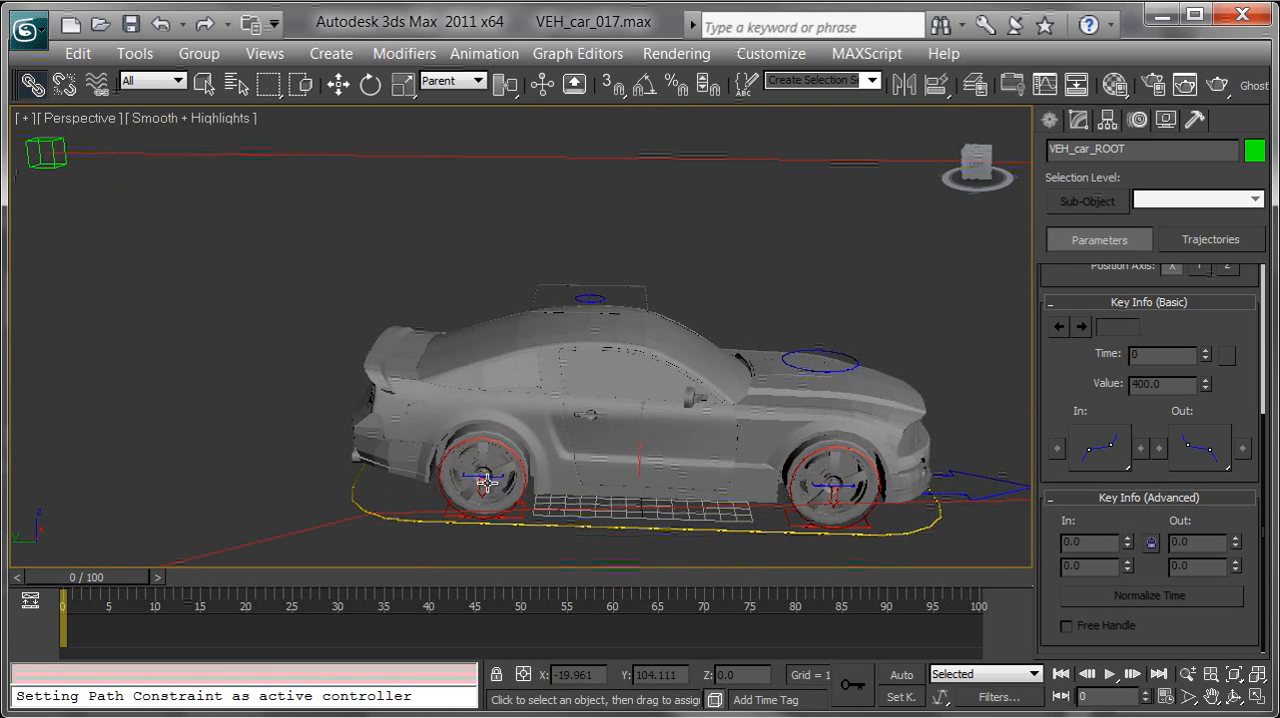
alt+middle_drag(492, 408, 512, 354)
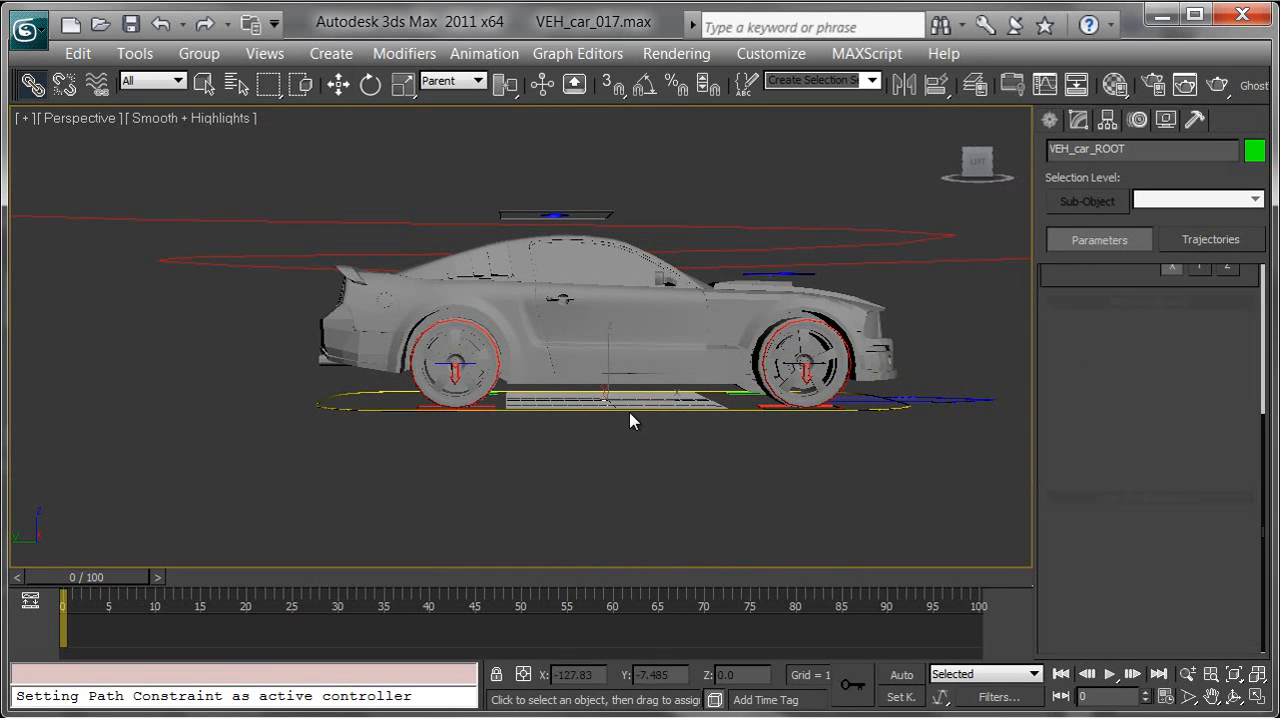
In the Left view, move VEH_car_ROOT along X to about 101.6, aligning the rear wheels beneath the point helper
key(w)
middle_drag(606, 423, 709, 490)
middle_drag(623, 465, 655, 393)
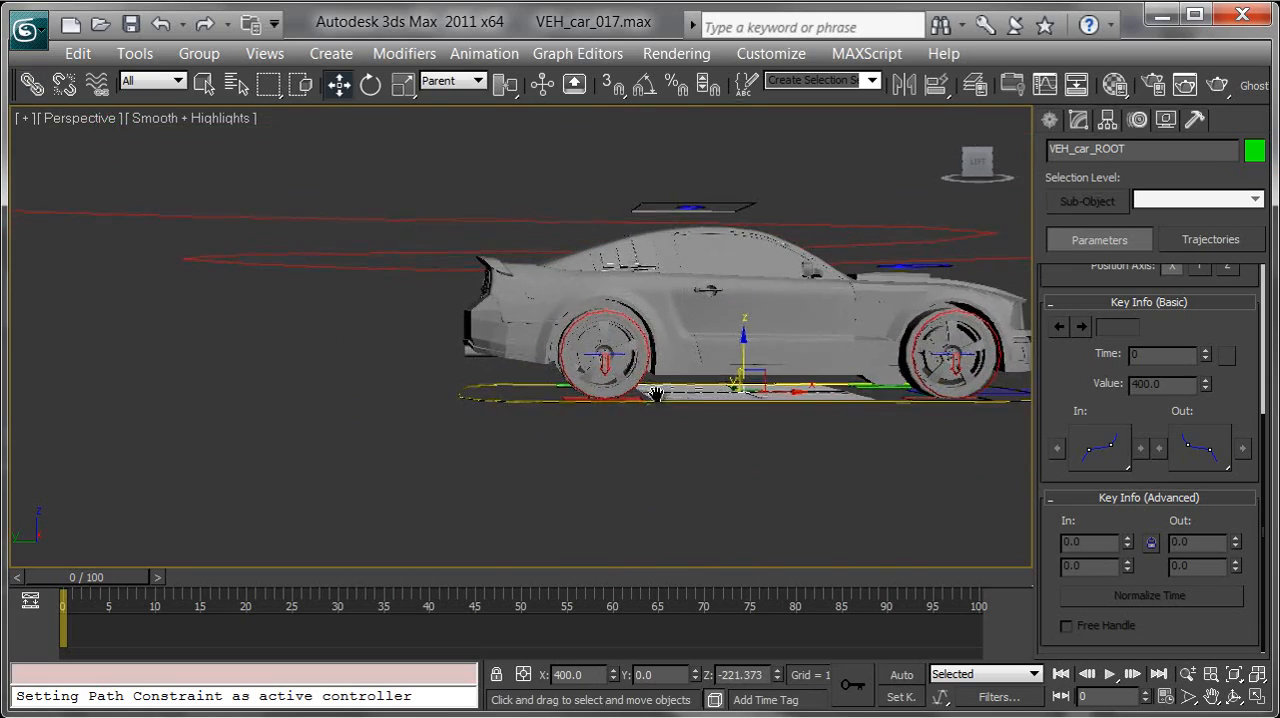
key(l)
middle_drag(586, 362, 968, 468)
scroll(783, 466, down, 6)
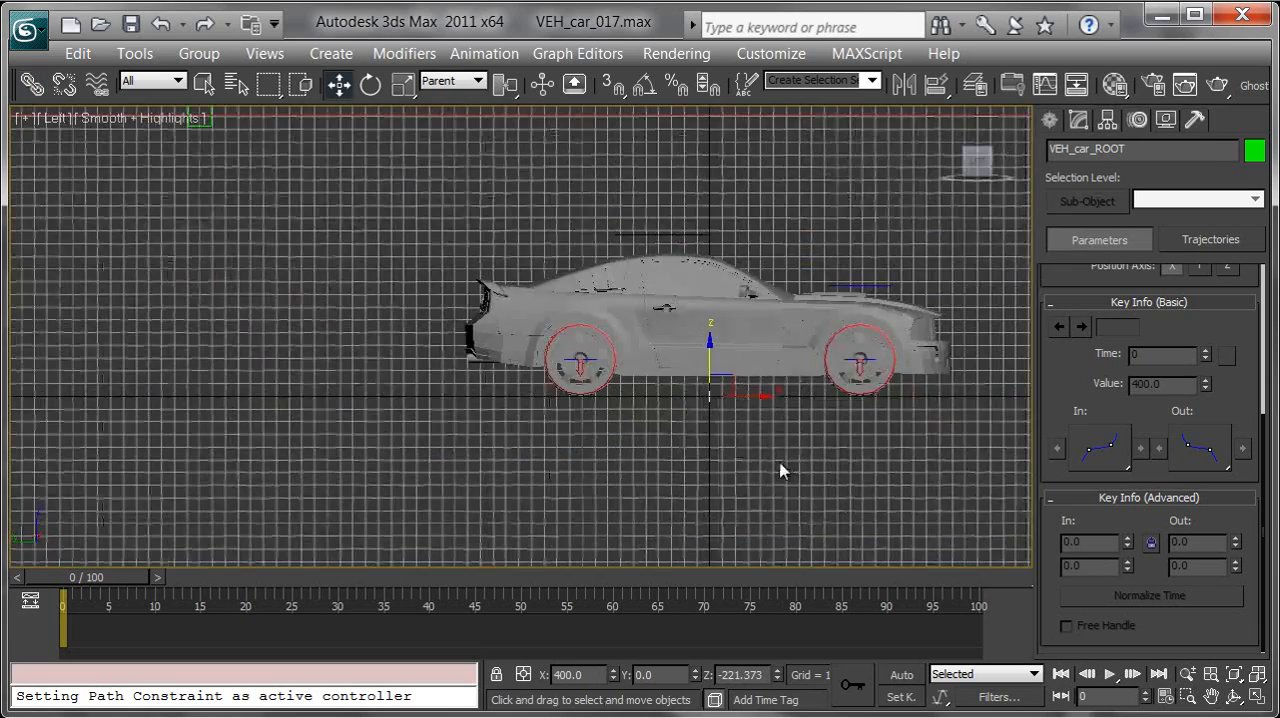
middle_drag(679, 430, 850, 432)
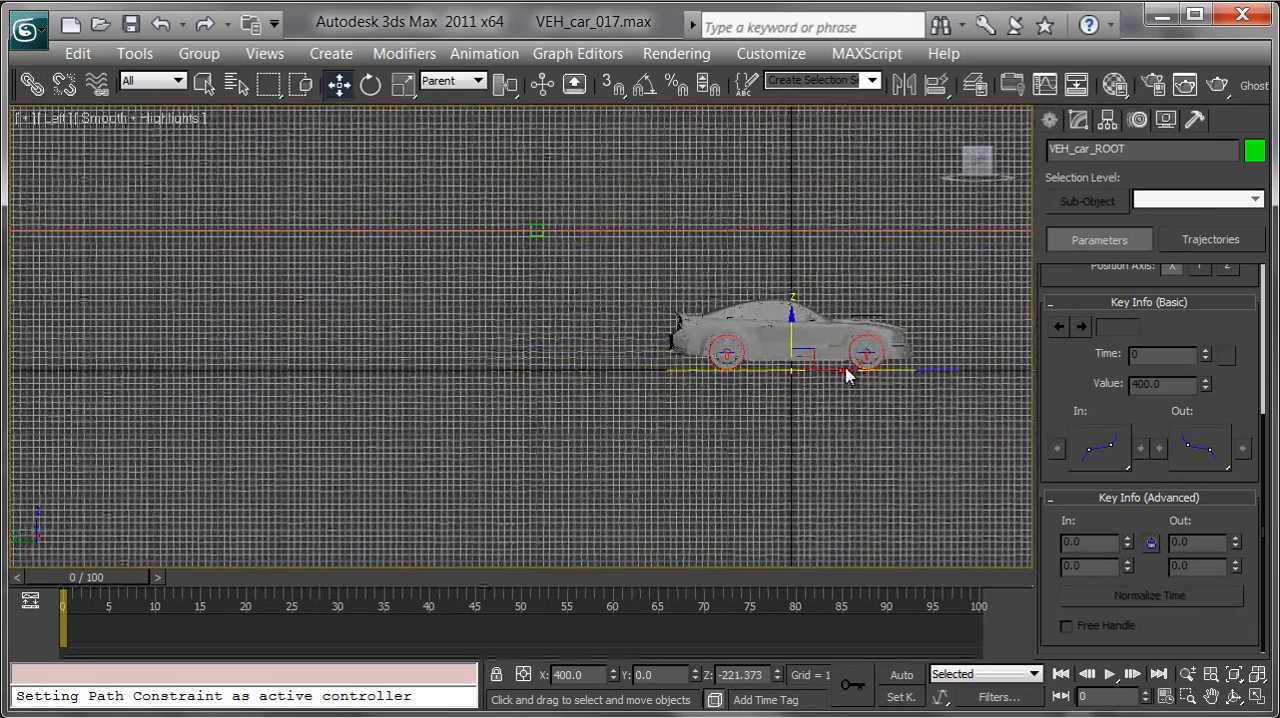
drag(845, 369, 660, 357)
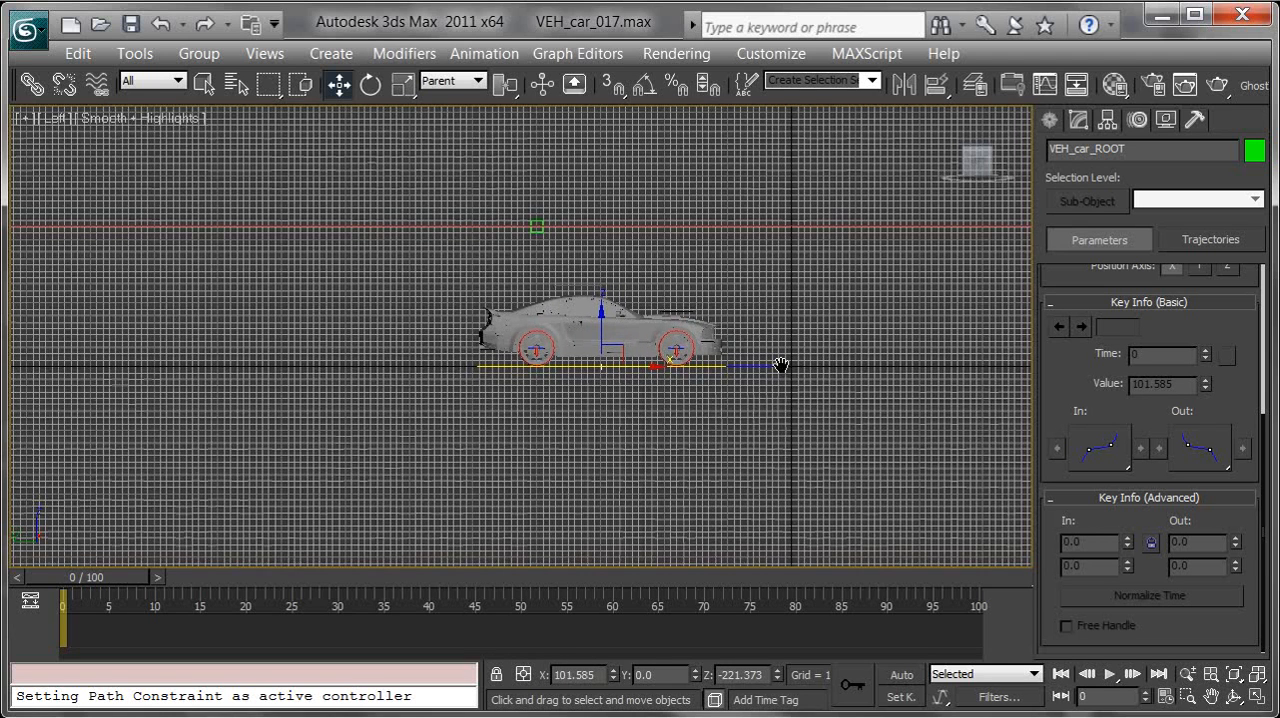
Return to the Perspective view and scrub the timeline to check how the repositioned car follows the spline
scroll(780, 359, down, 2)
key(p)
alt+middle_drag(715, 287, 684, 392)
scroll(684, 392, down, 4)
drag(116, 600, 62, 598)
key(w)
alt+middle_drag(562, 346, 620, 318)
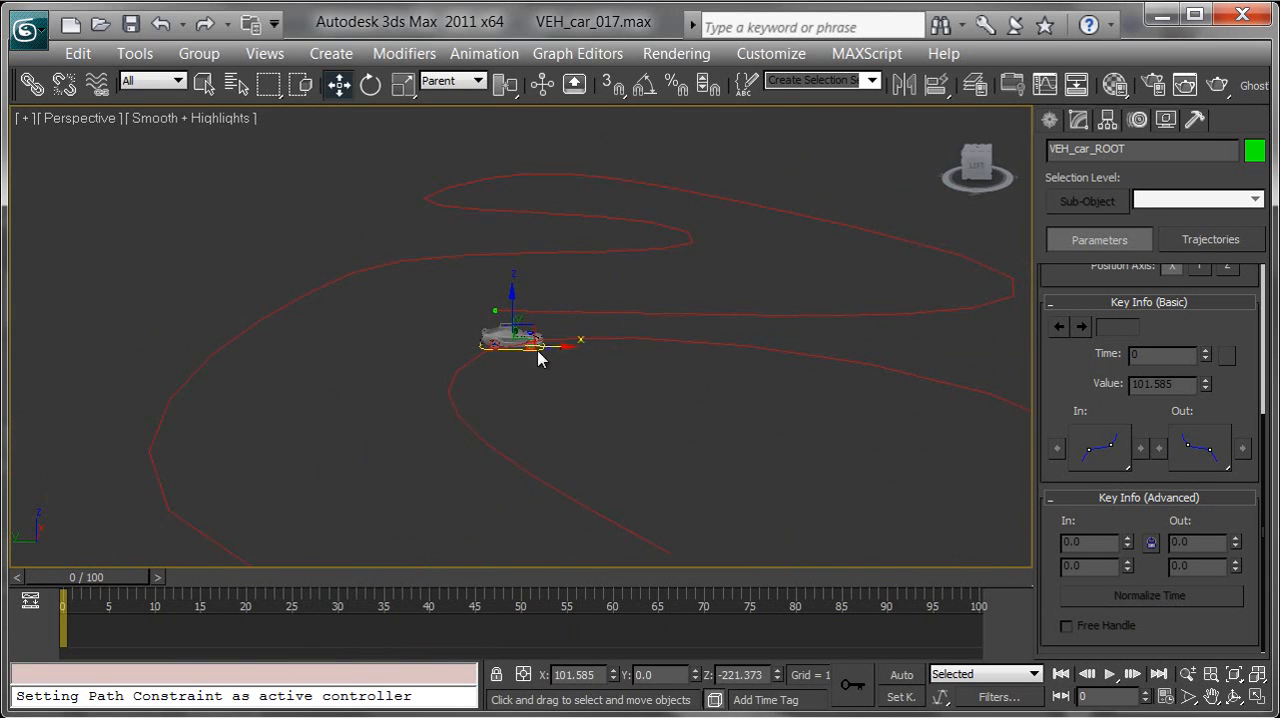
Review the car's turning motion along the spline by scrubbing the timeline from a closer, front-facing view
drag(130, 578, 106, 600)
middle_drag(504, 435, 498, 439)
scroll(498, 439, up, 5)
alt+middle_drag(710, 425, 528, 279)
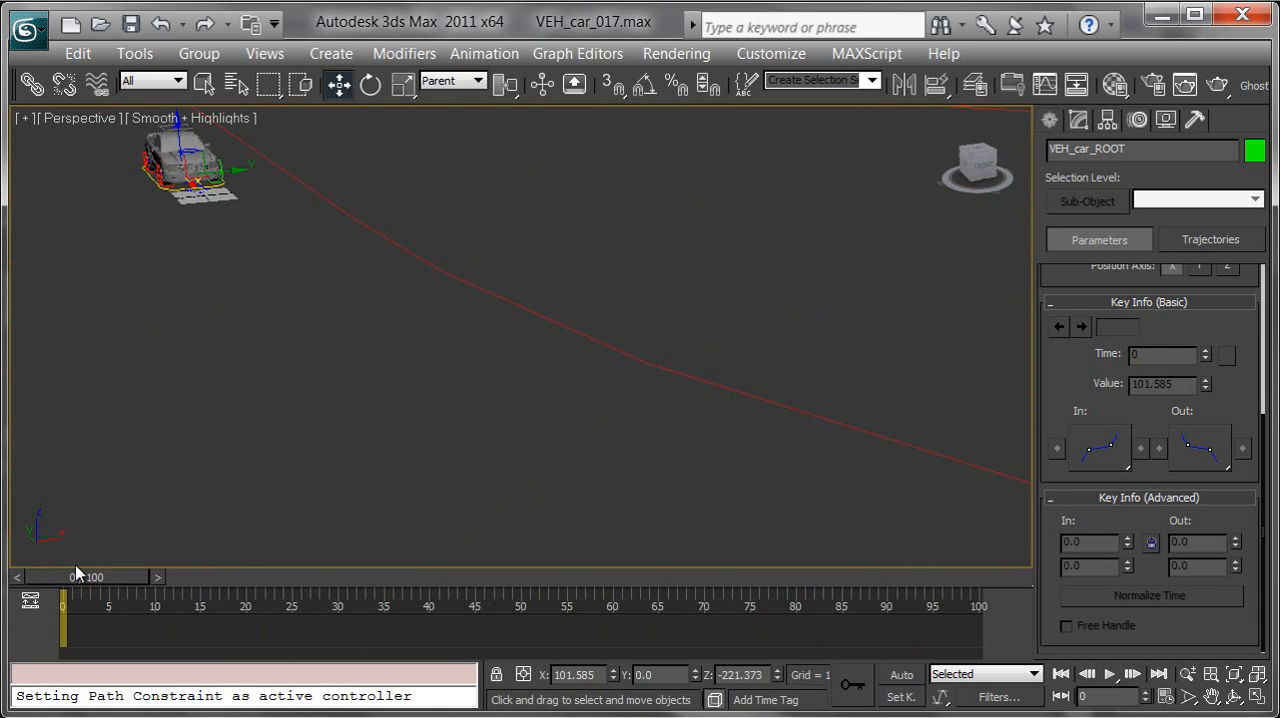
drag(79, 580, 137, 595)
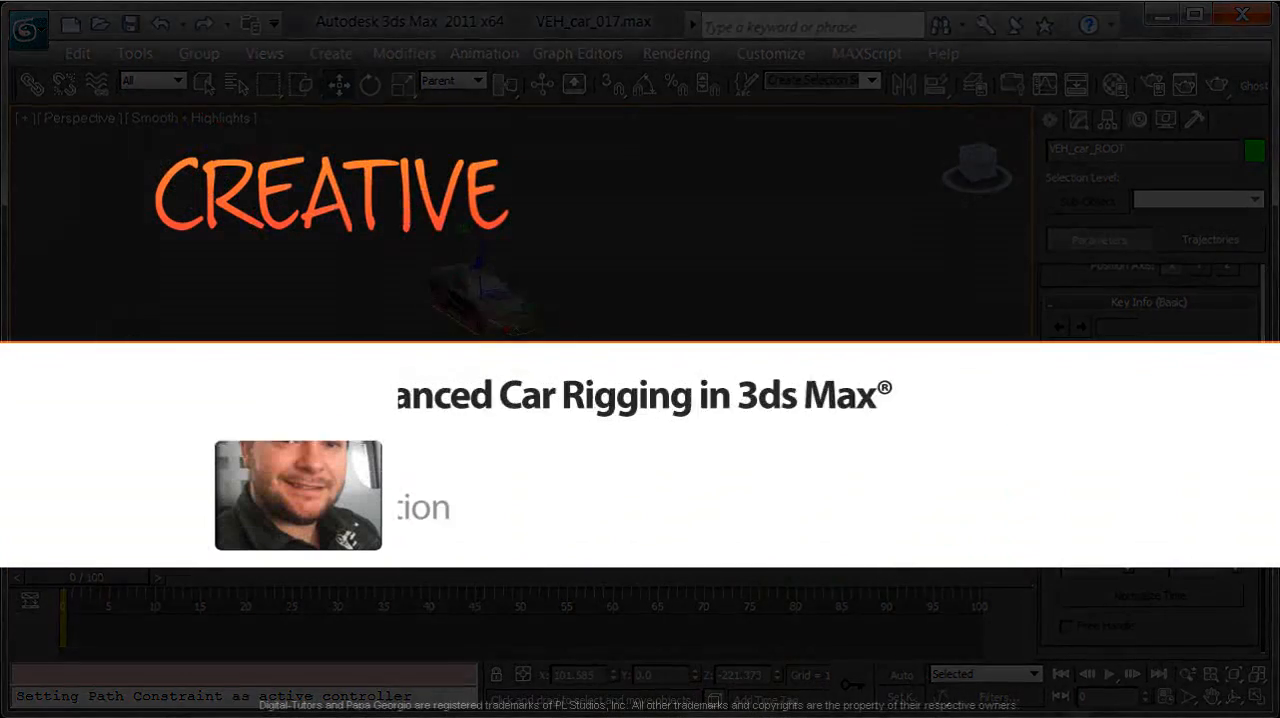